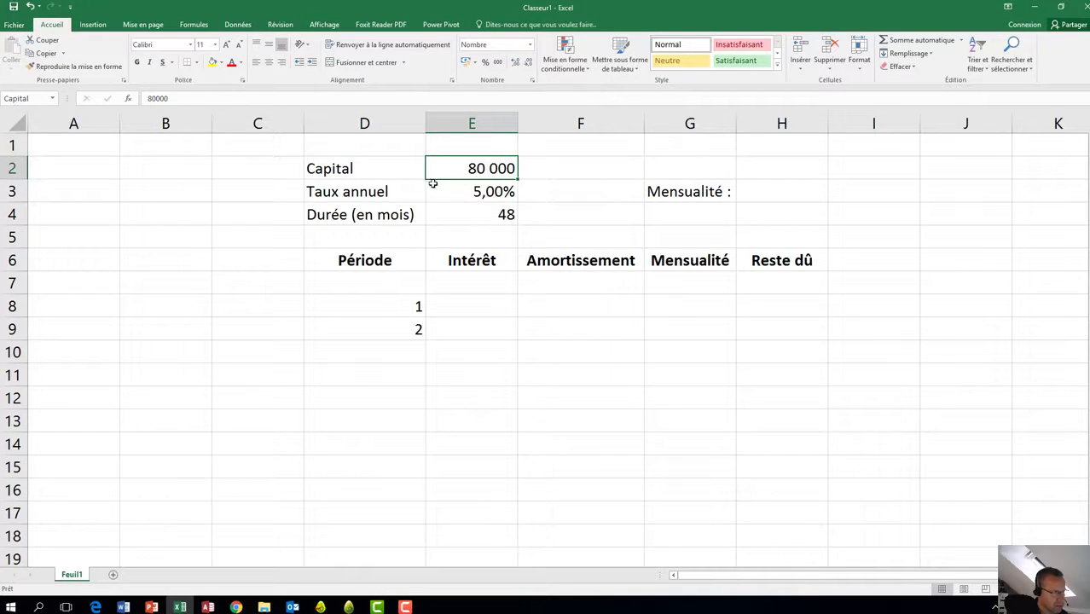
Enter the formula =VPM(Taux;Duree;Capital) in cell H3 for the monthly payment, using the named loan input cells
left_click(478, 196)
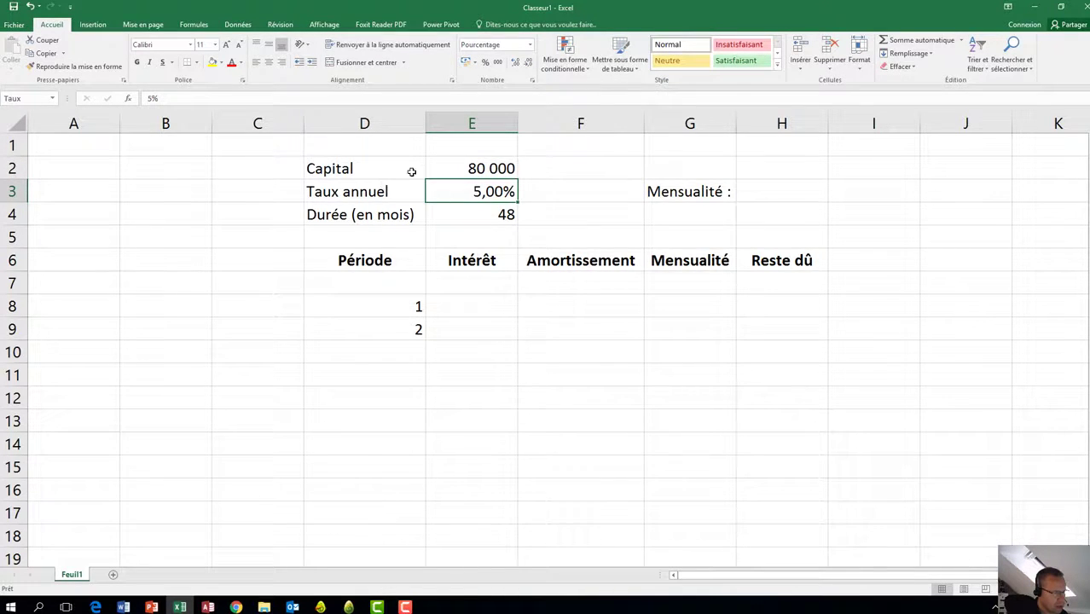
left_click(485, 219)
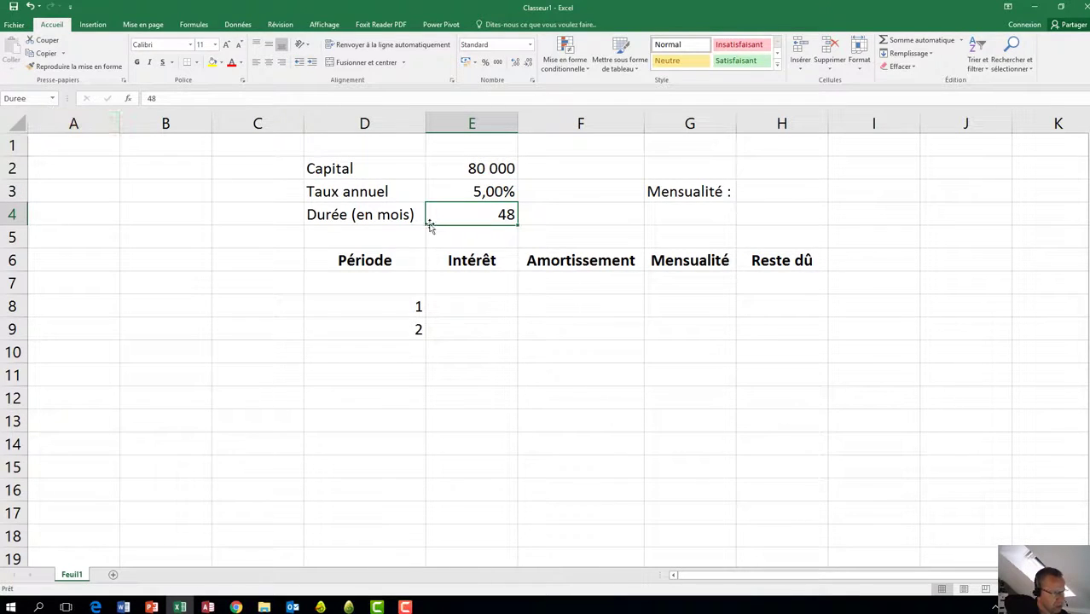
left_click(772, 193)
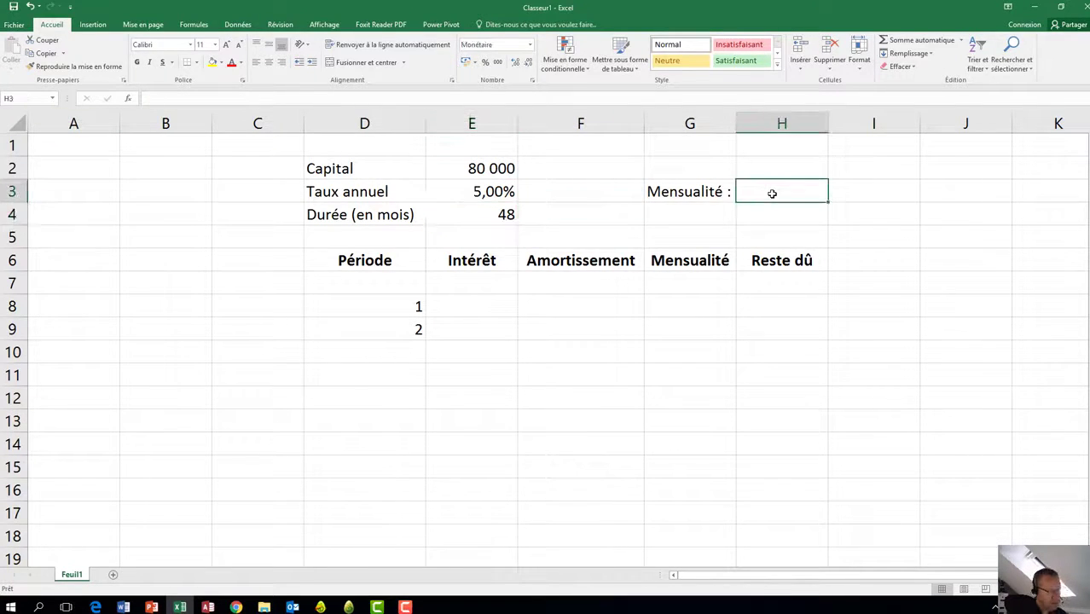
type("=")
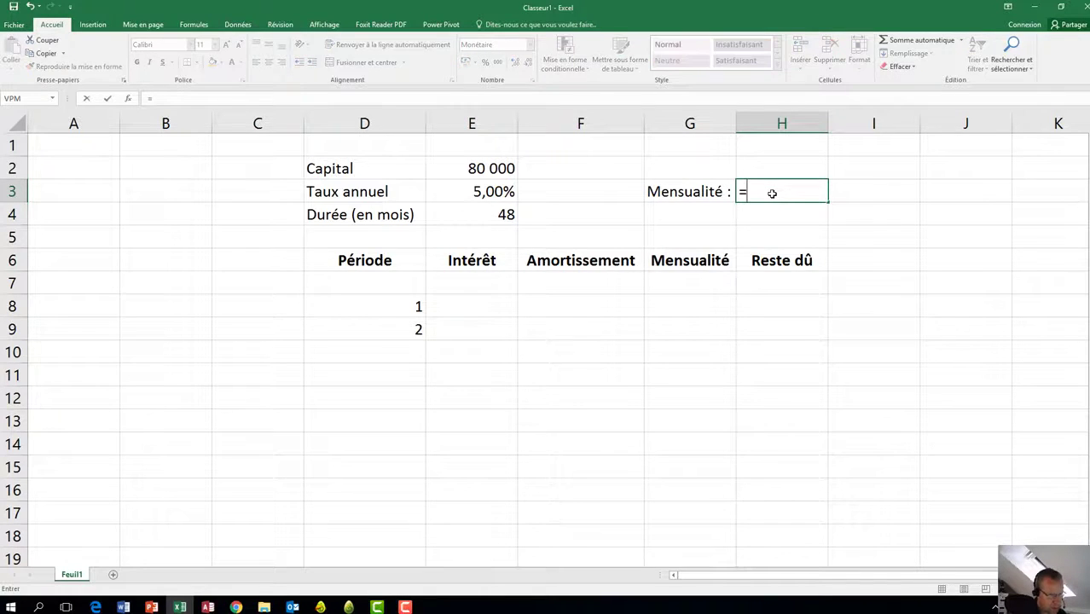
type("VPM")
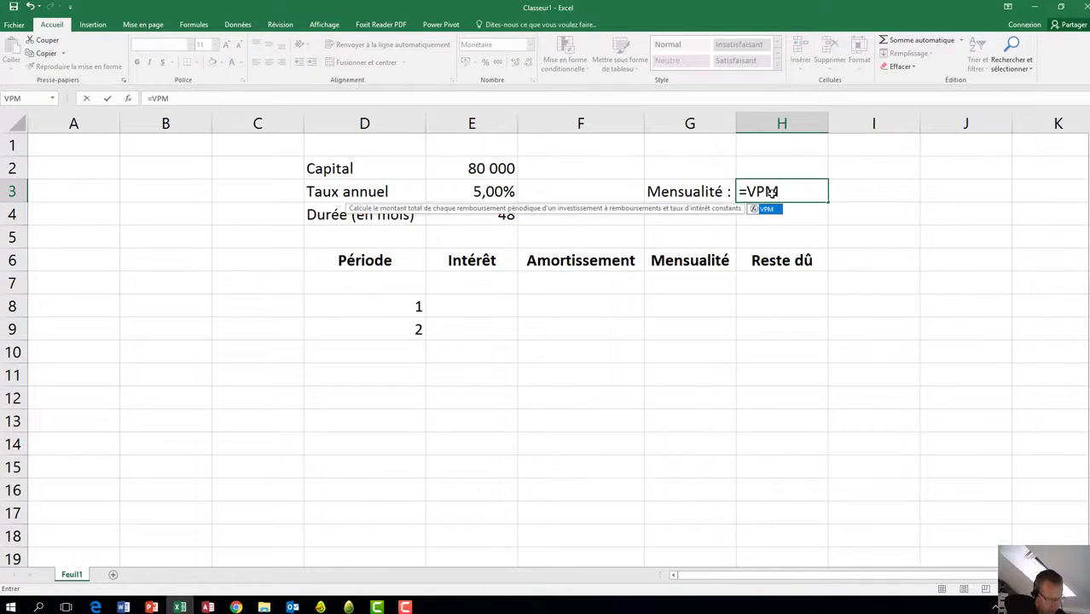
type("(")
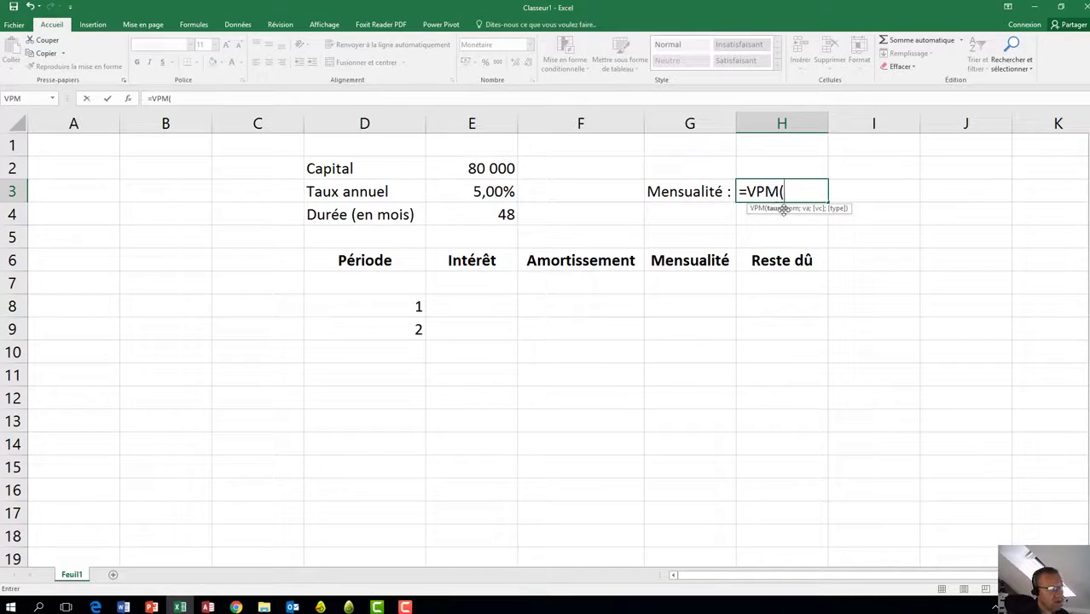
left_click(484, 194)
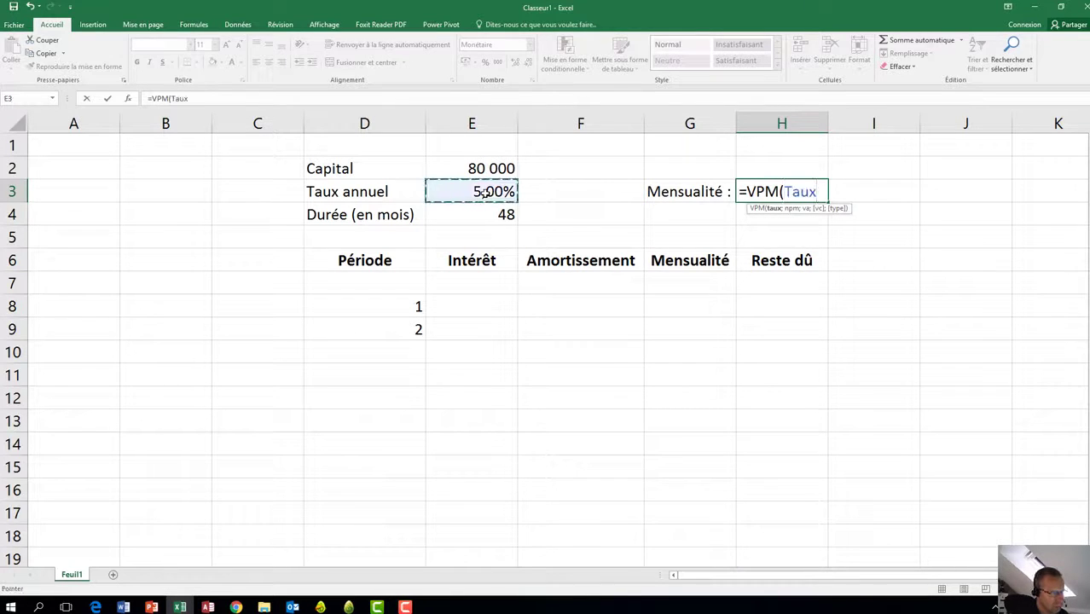
type(";")
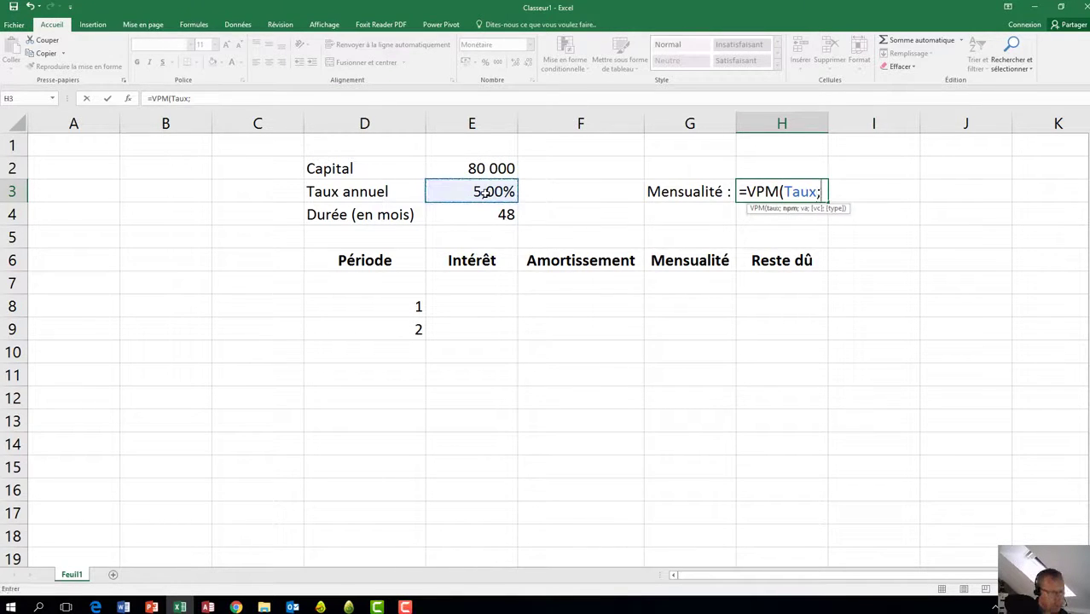
left_click(473, 216)
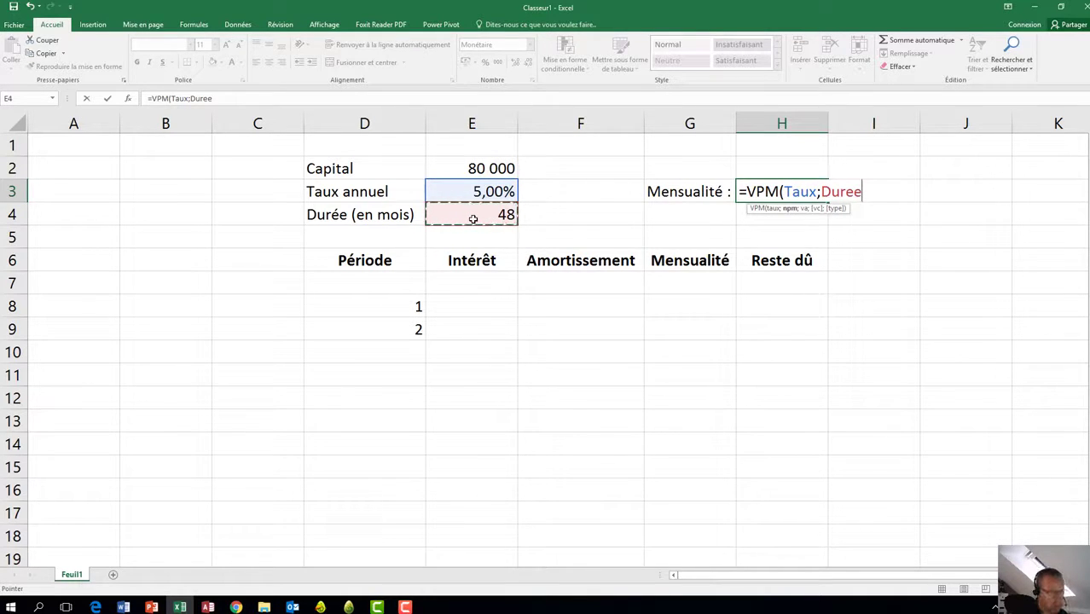
type(";")
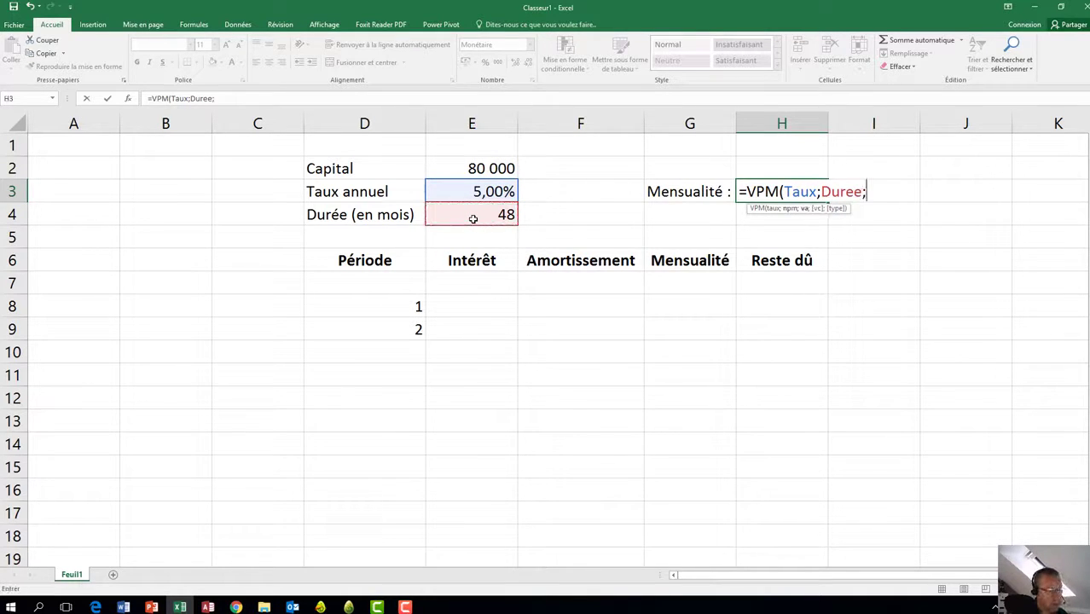
left_click(477, 170)
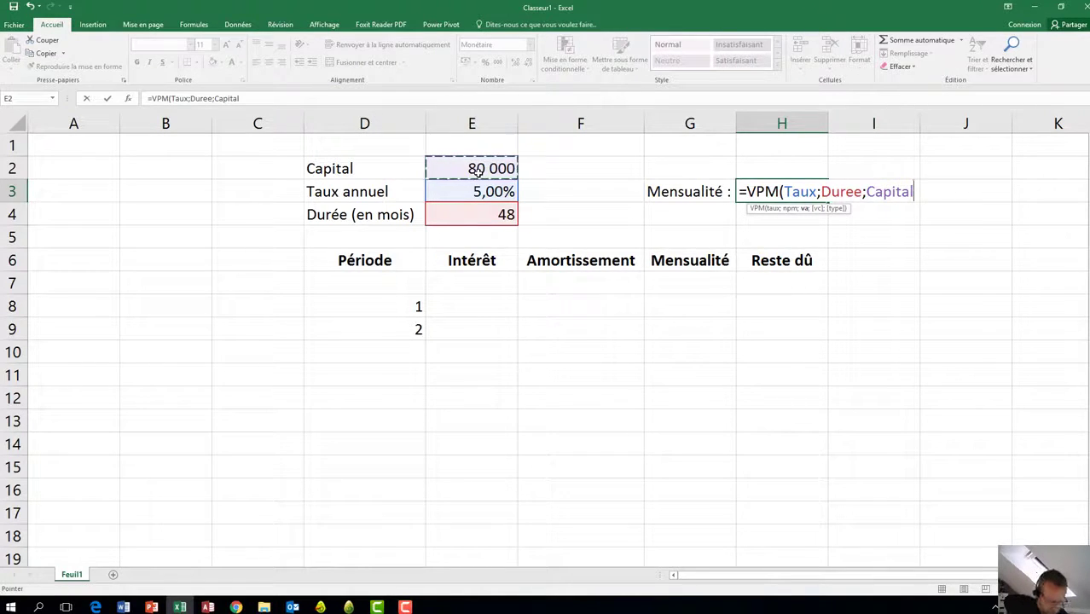
type(";")
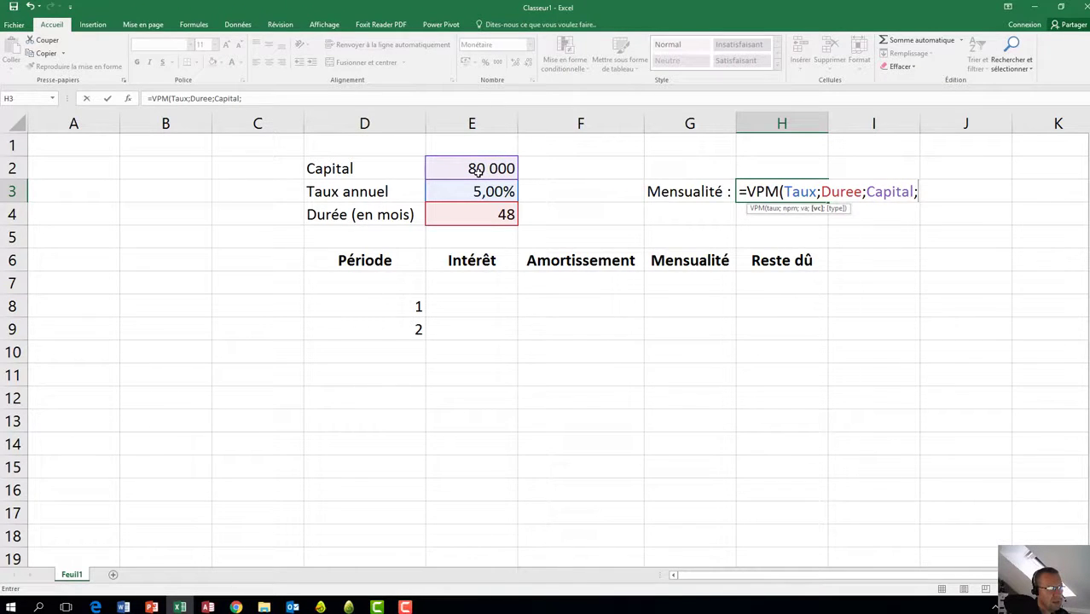
key("BackSpace")
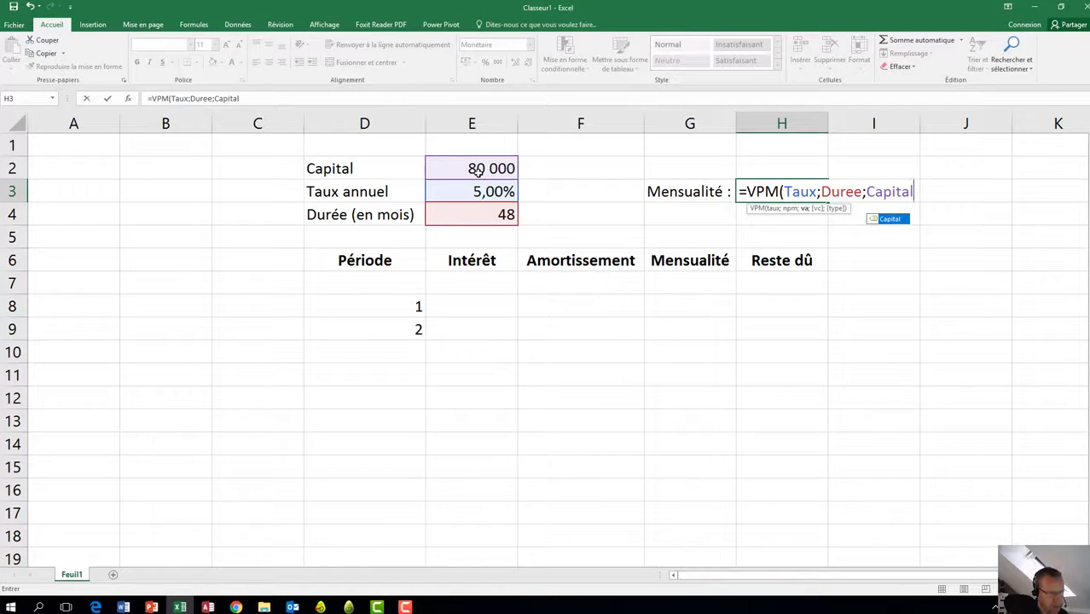
type(")")
key("Return")
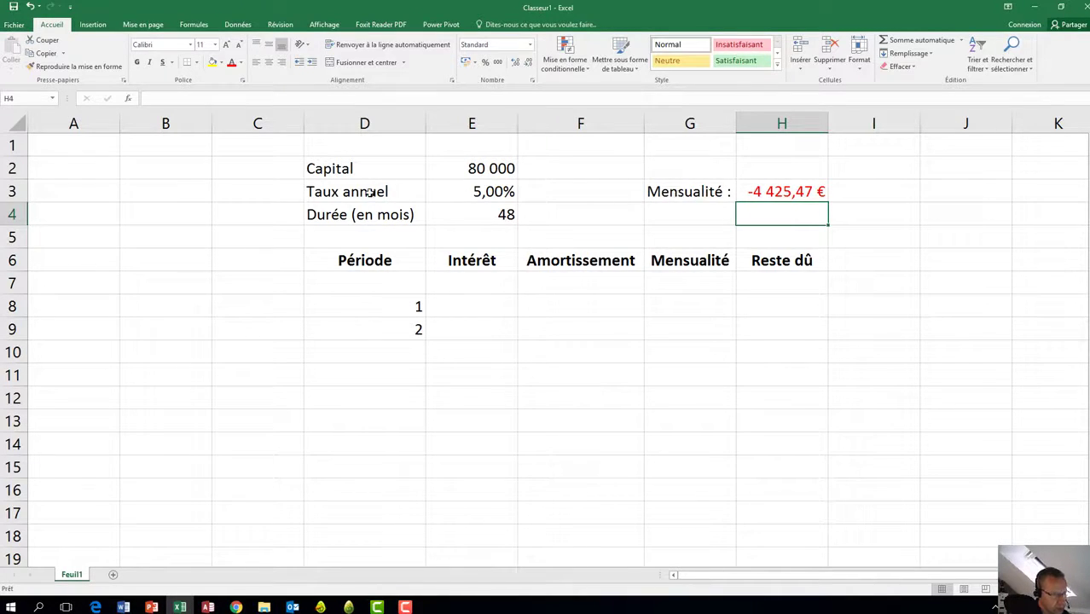
Correct the monthly payment formula in H3 to use a monthly rate: =VPM(Taux/12;Duree;Capital)
left_click(785, 194)
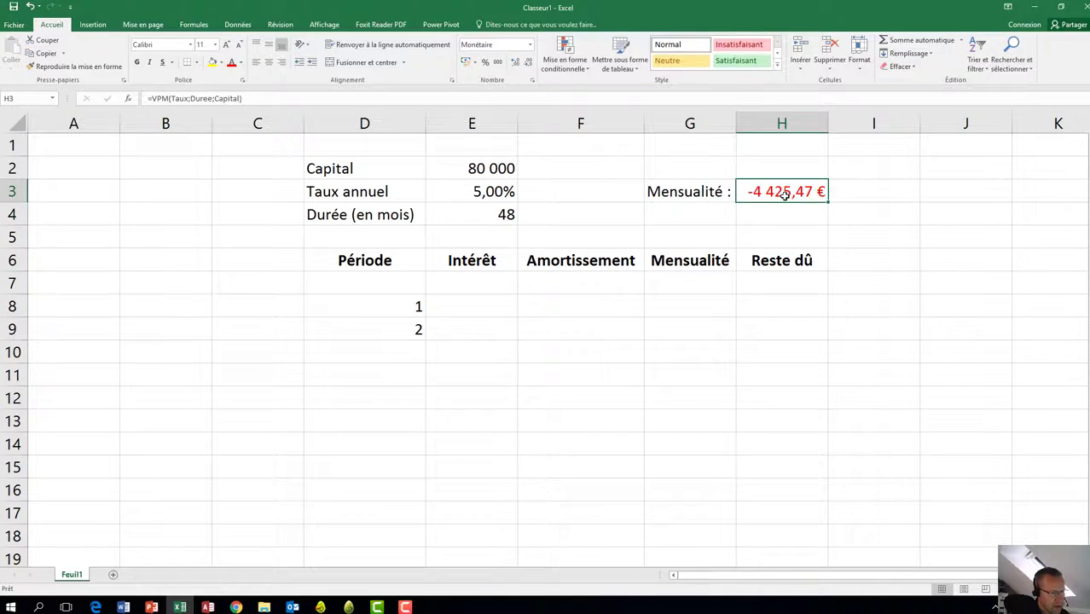
double_click(785, 193)
left_click(816, 191)
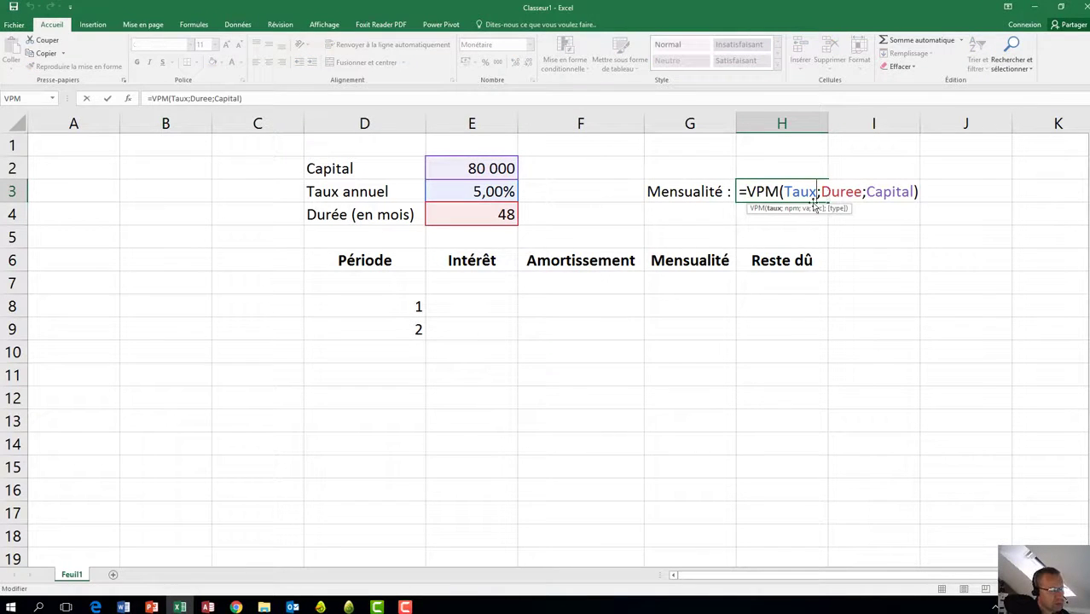
type("/12")
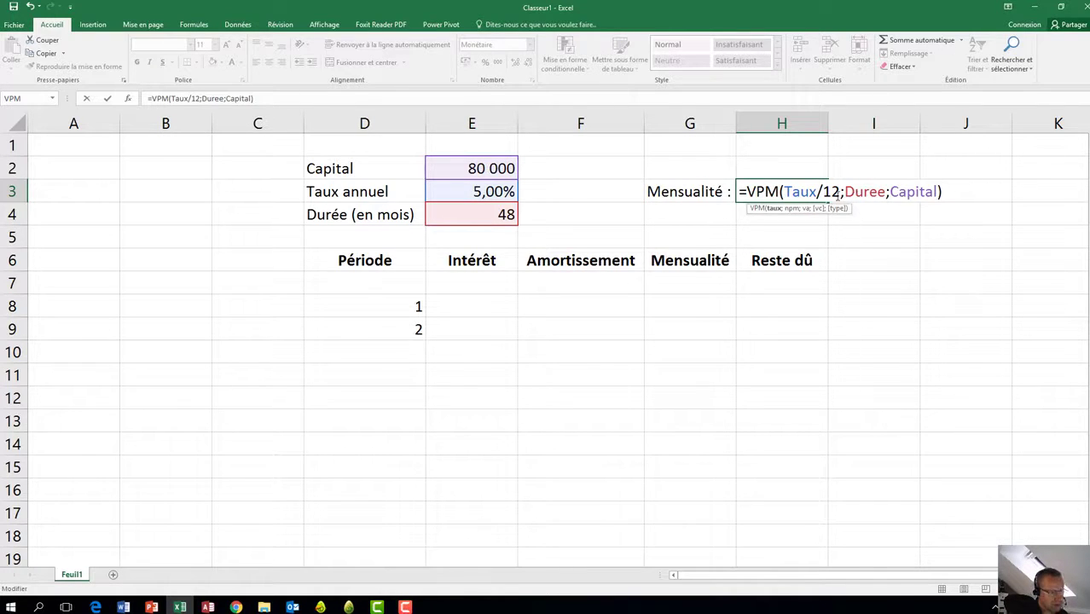
key("Return")
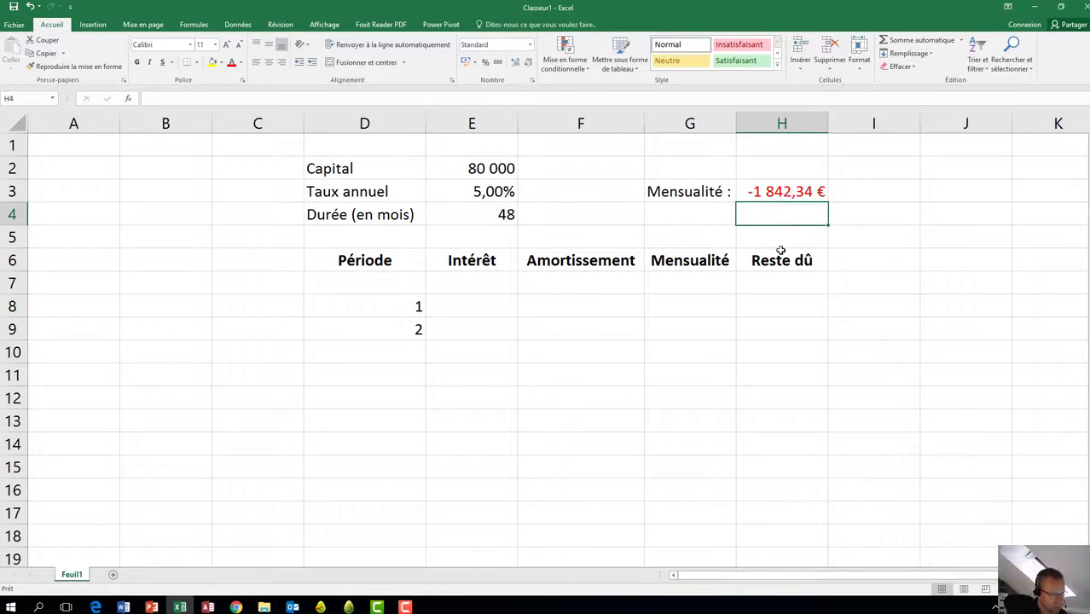
Set the opening balance under Reste dû in cell H7 to =Capital
left_click(485, 305)
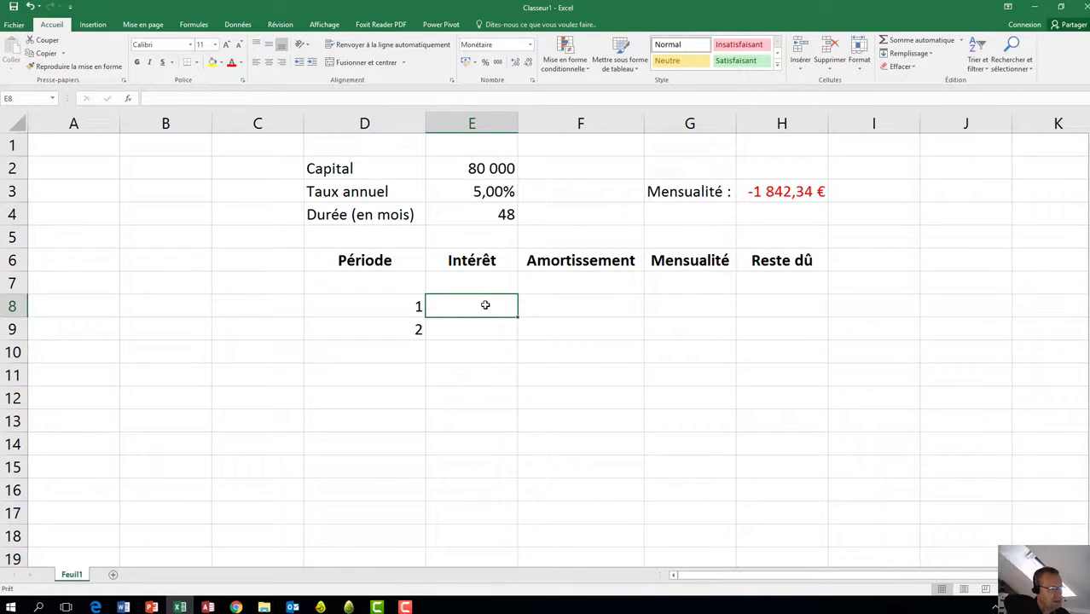
left_click(773, 286)
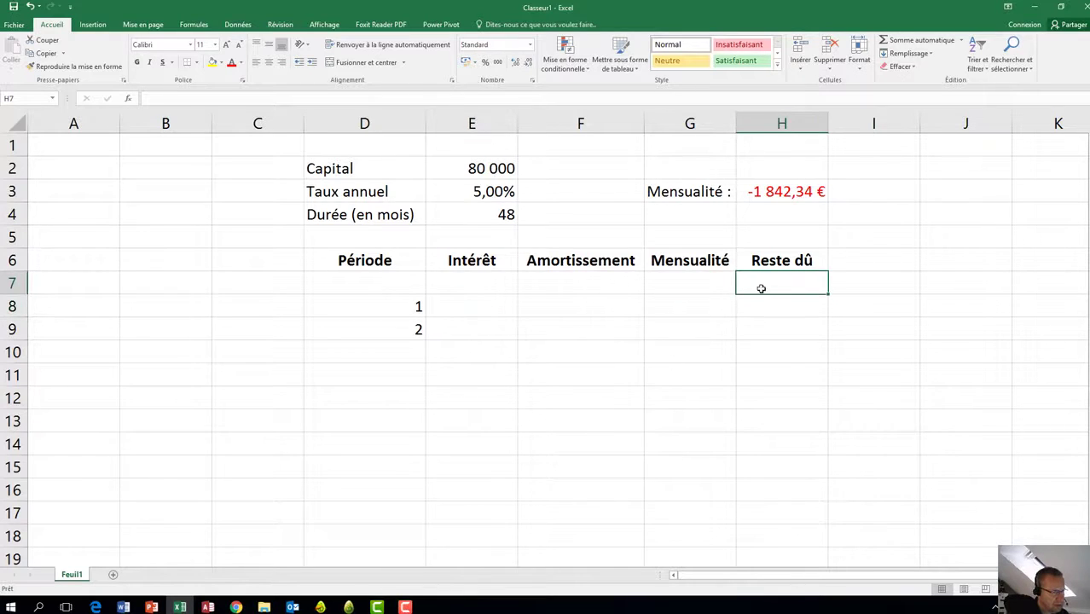
type("=")
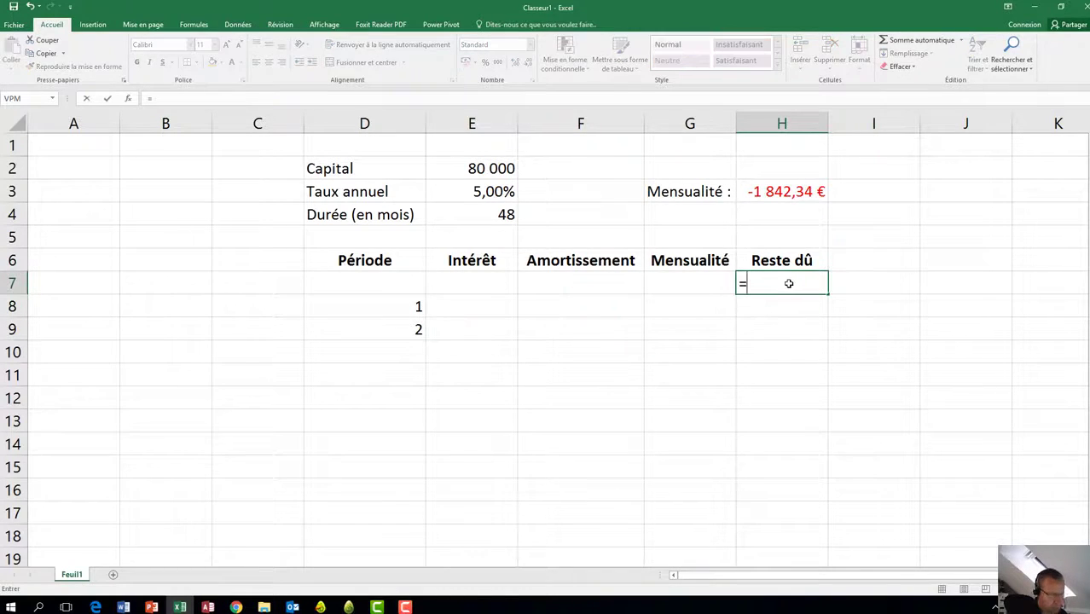
left_click(489, 164)
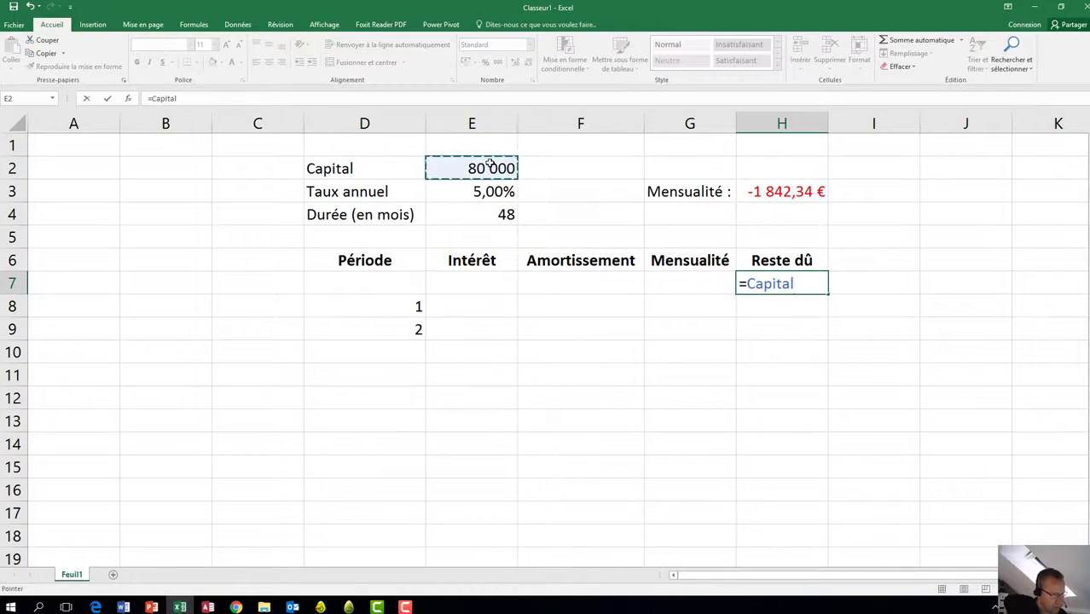
key("Return")
Enter the formula =INTPER(Taux/12;D8;Duree;Capital) in cell E8 to calculate the first period's interest
left_click(476, 306)
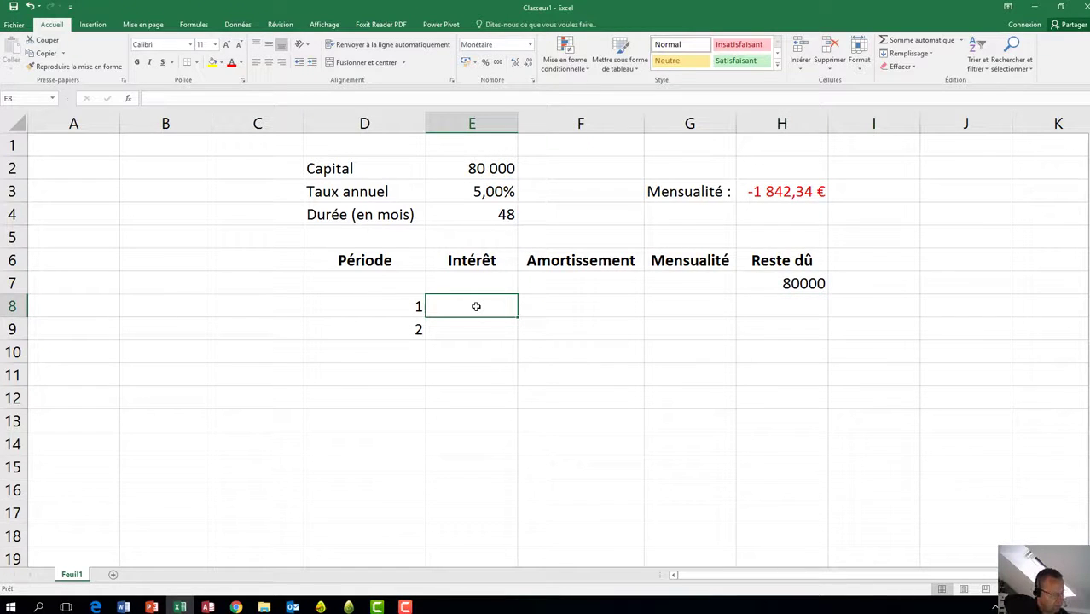
type("=")
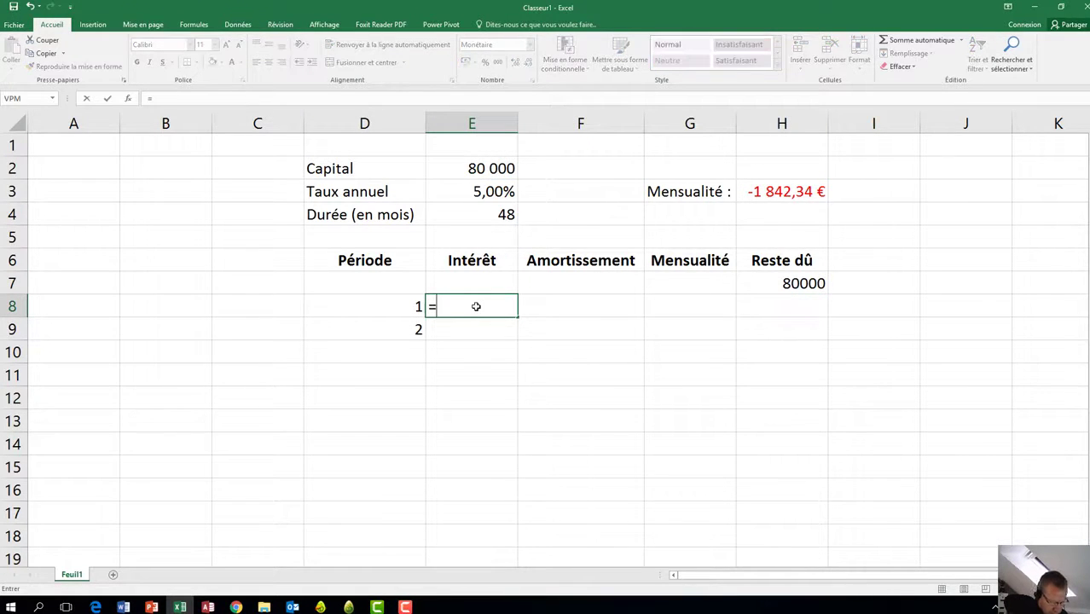
type("int")
key("Down")
key("Down")
key("Down")
key("Down")
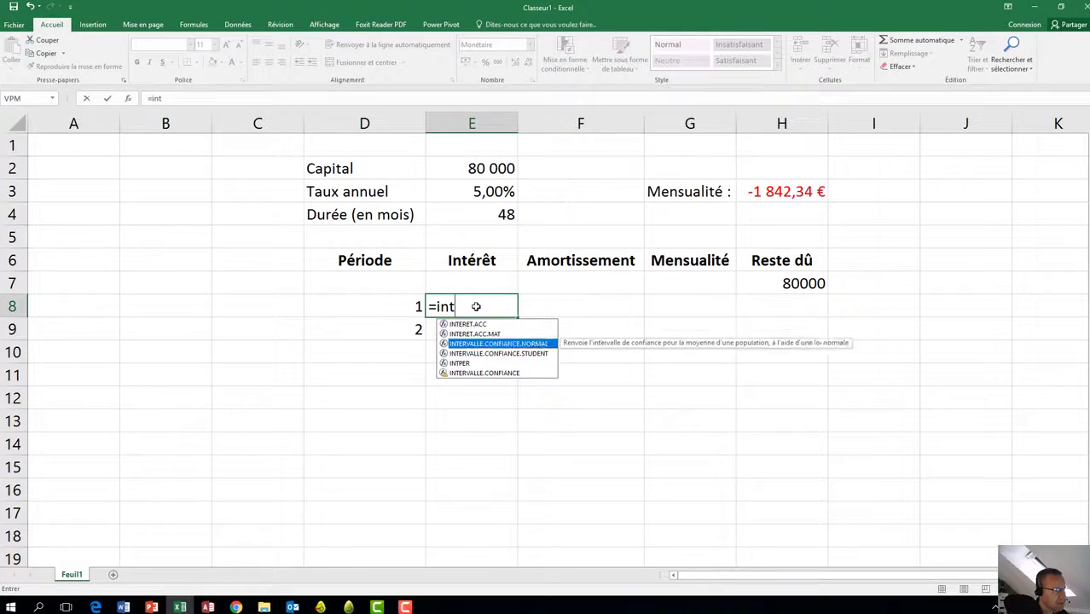
key("Tab")
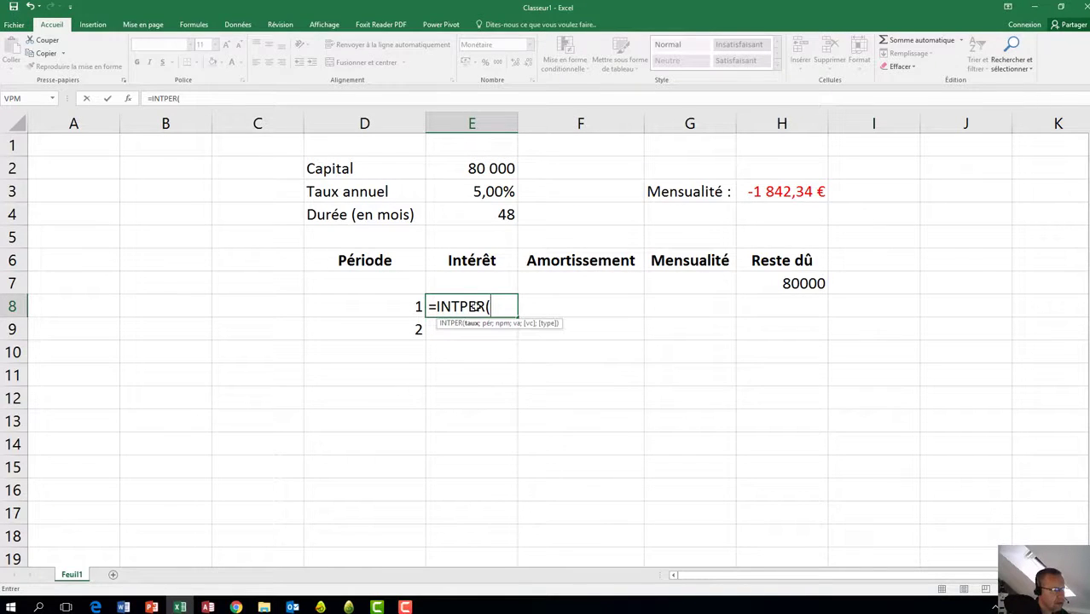
left_click(484, 194)
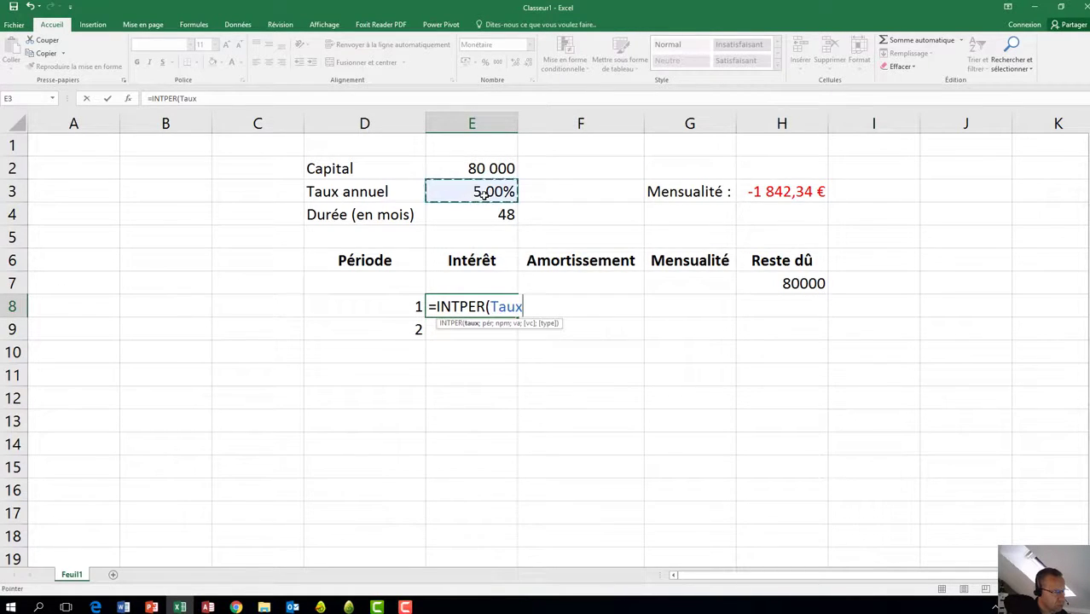
type("/12")
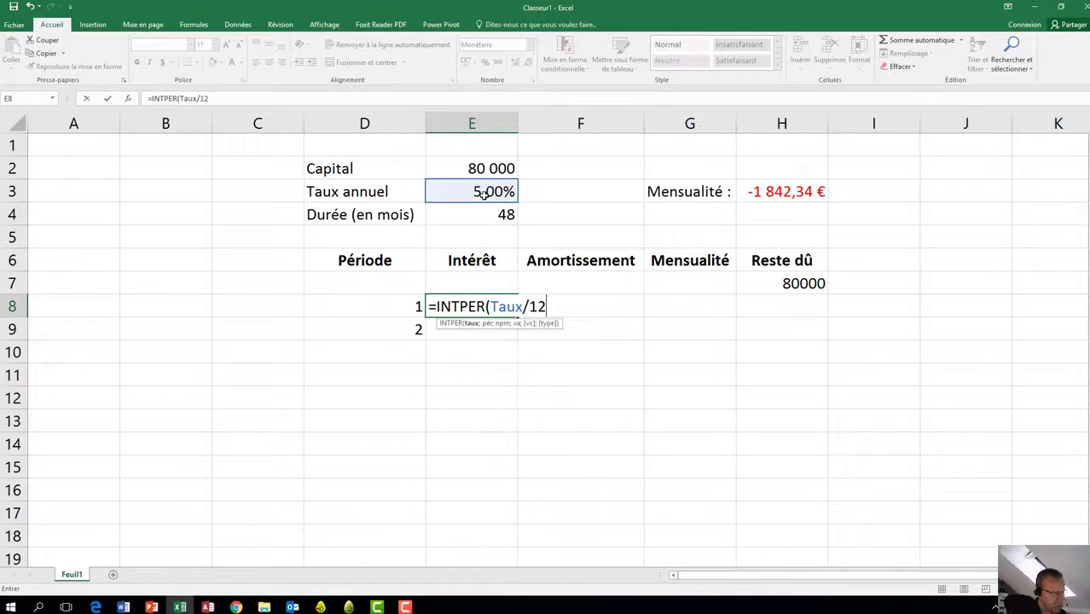
type(";")
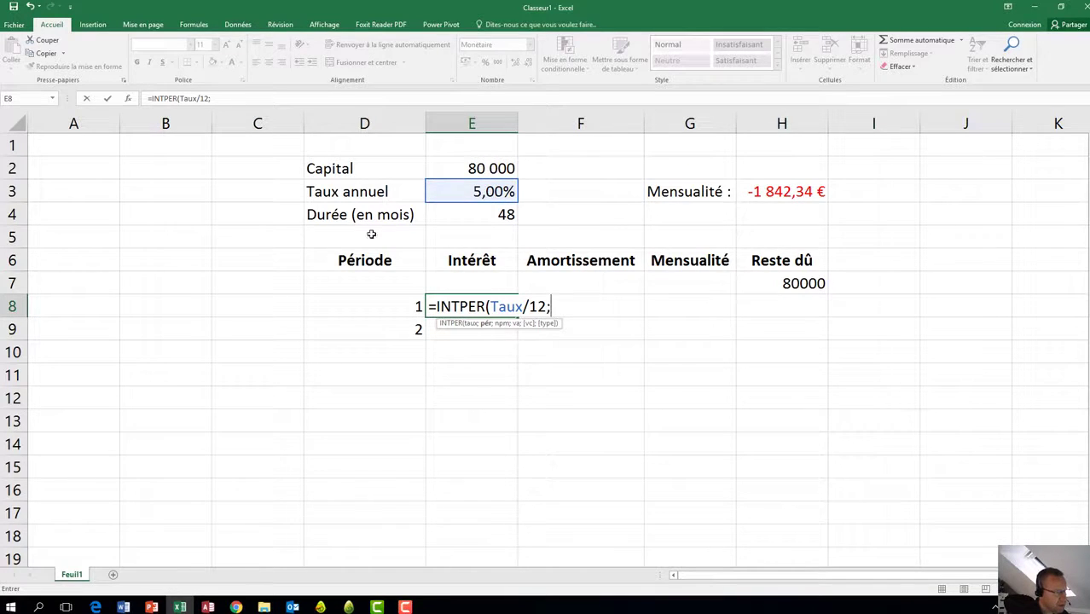
left_click(384, 303)
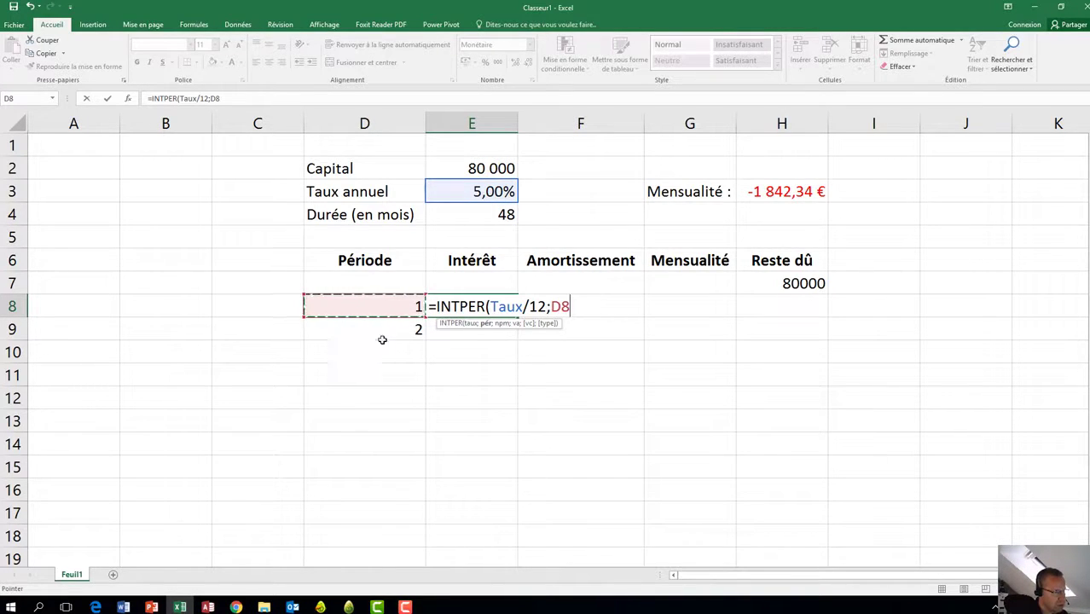
type(";")
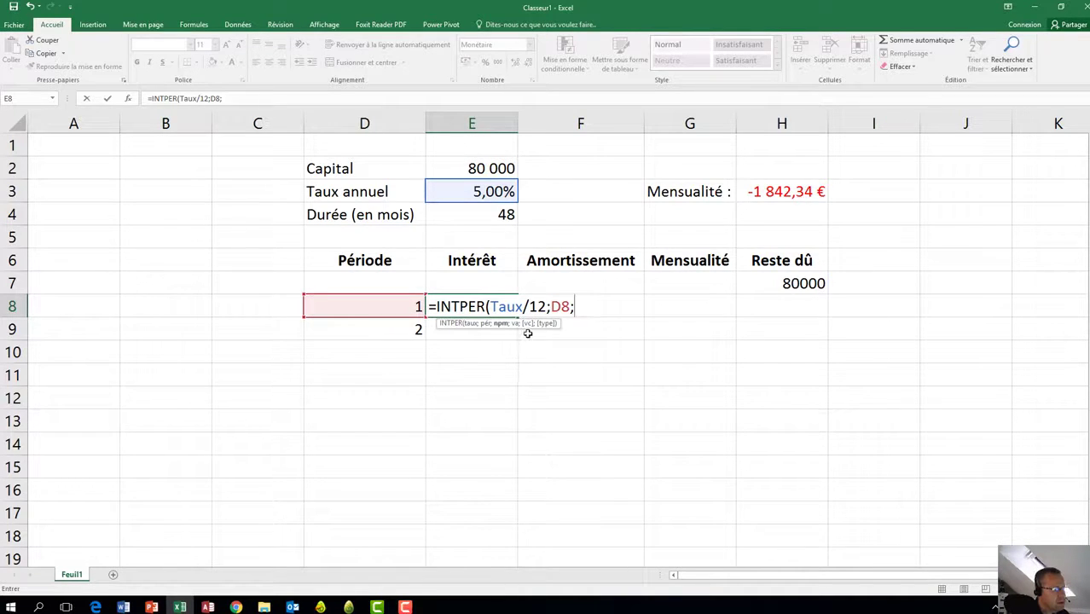
left_click(495, 215)
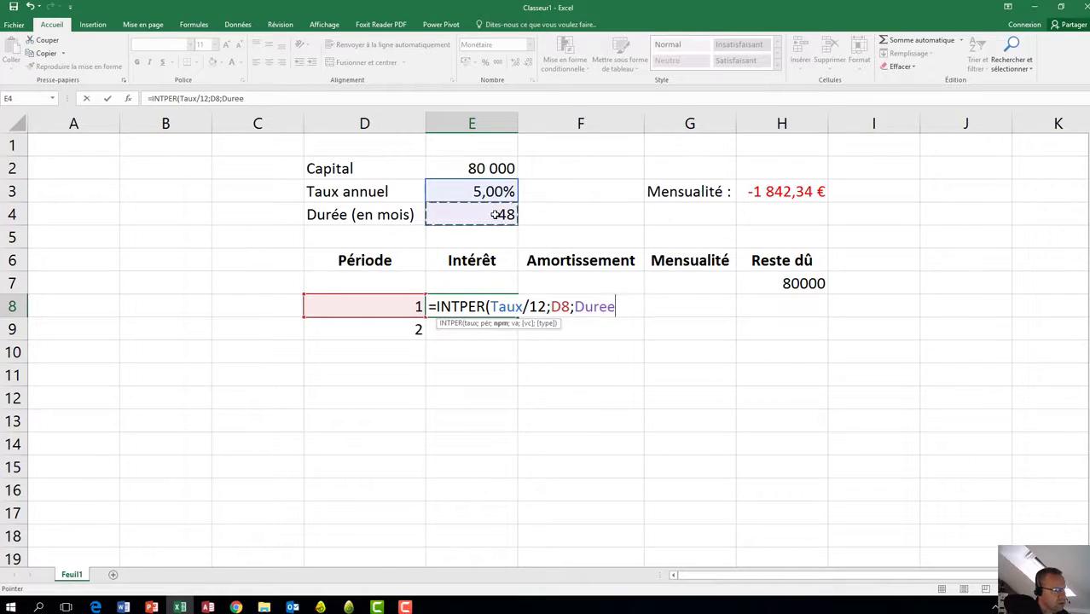
type(";")
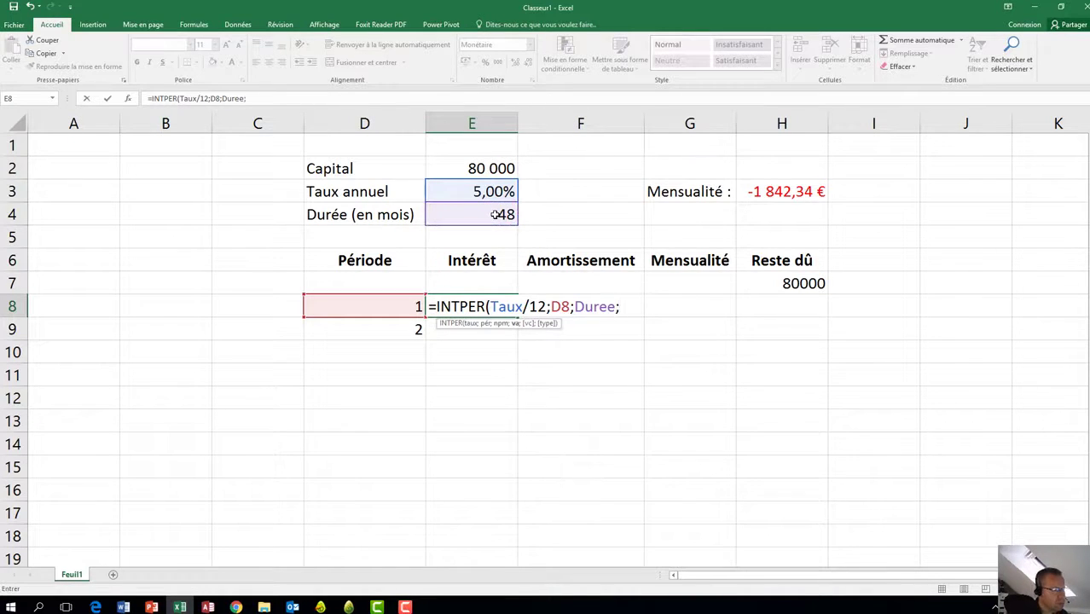
left_click(485, 169)
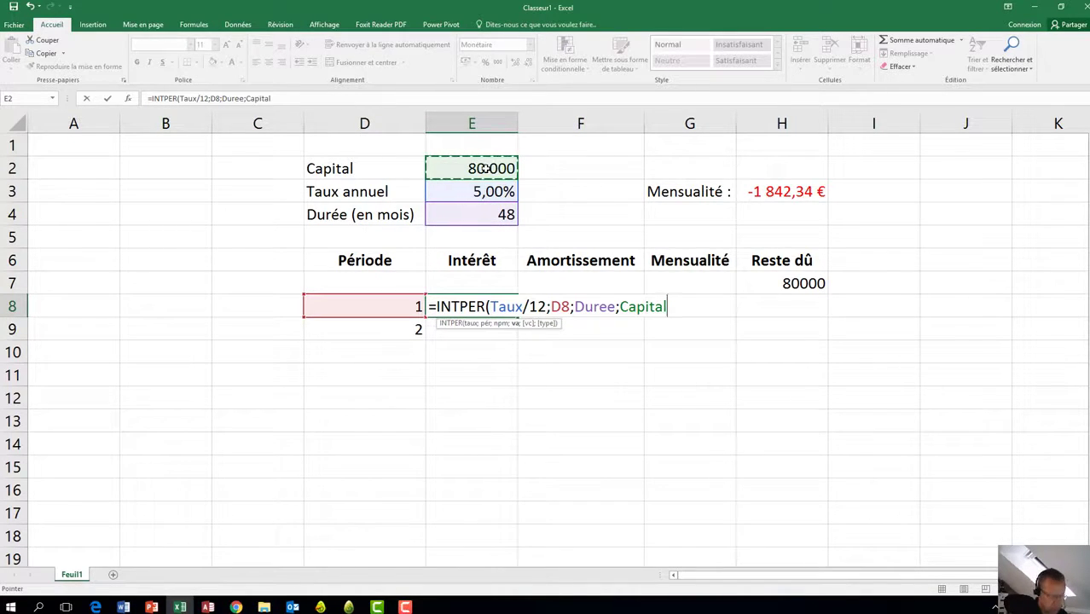
type(")")
key("Return")
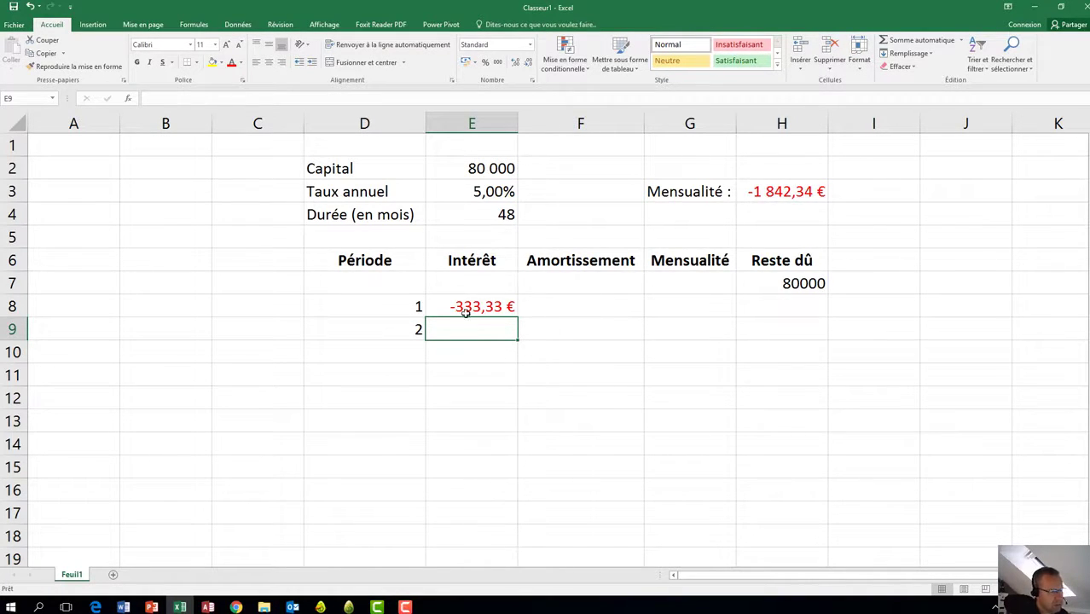
Negate the monthly payment formula in H3 so it reads =-VPM(Taux/12;Duree;Capital)
left_click(782, 191)
double_click(771, 191)
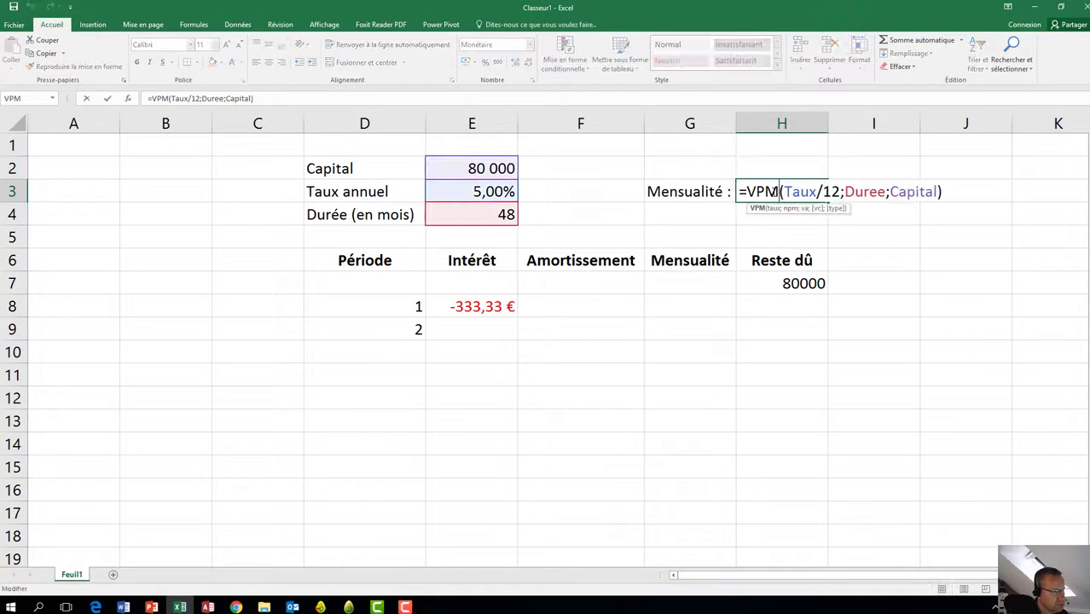
left_click(748, 191)
type("-")
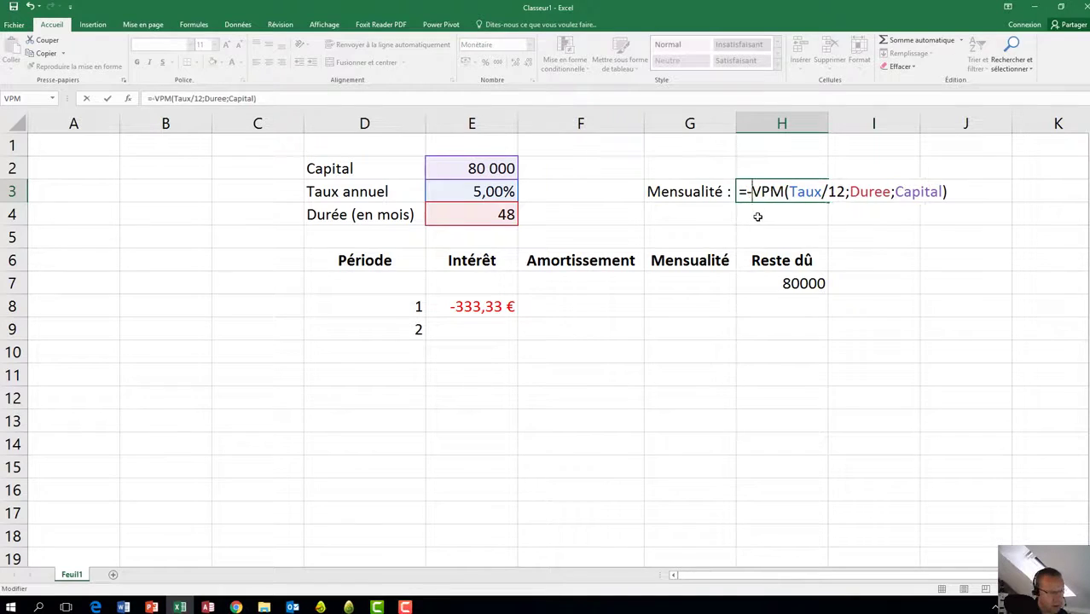
key("Return")
Negate the first period's interest formula in E8 so it reads =-INTPER(Taux/12;D8;Duree;Capital)
left_click(456, 312)
double_click(455, 309)
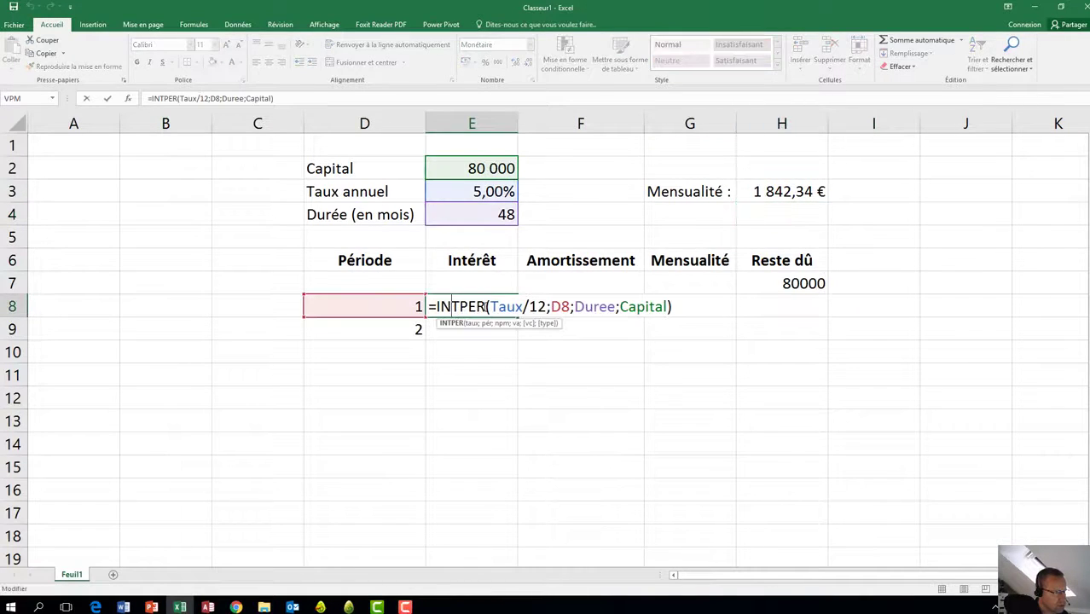
left_click(436, 307)
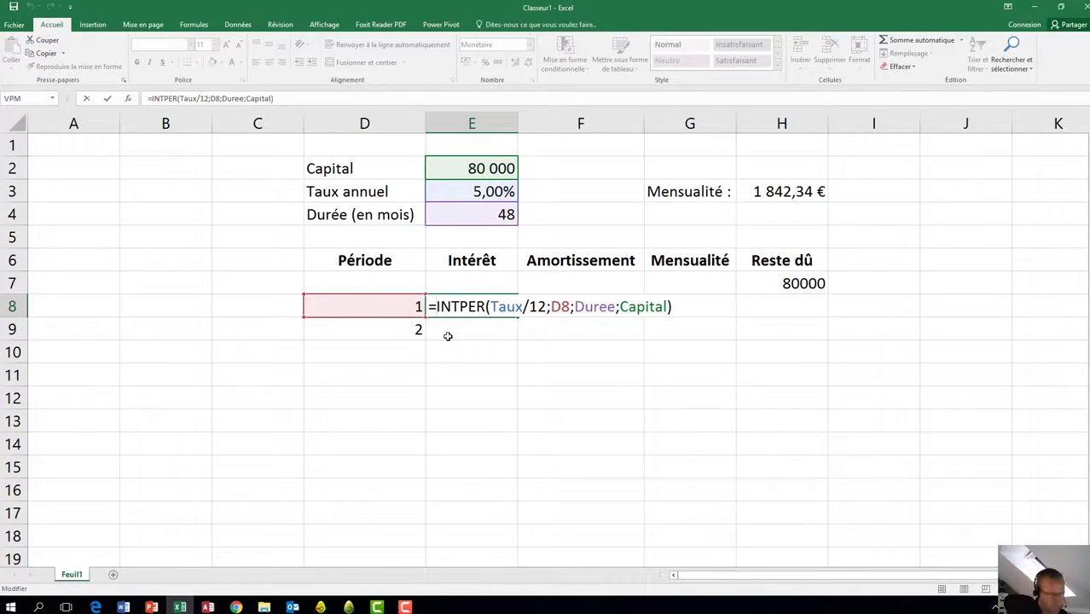
type("-")
key("Return")
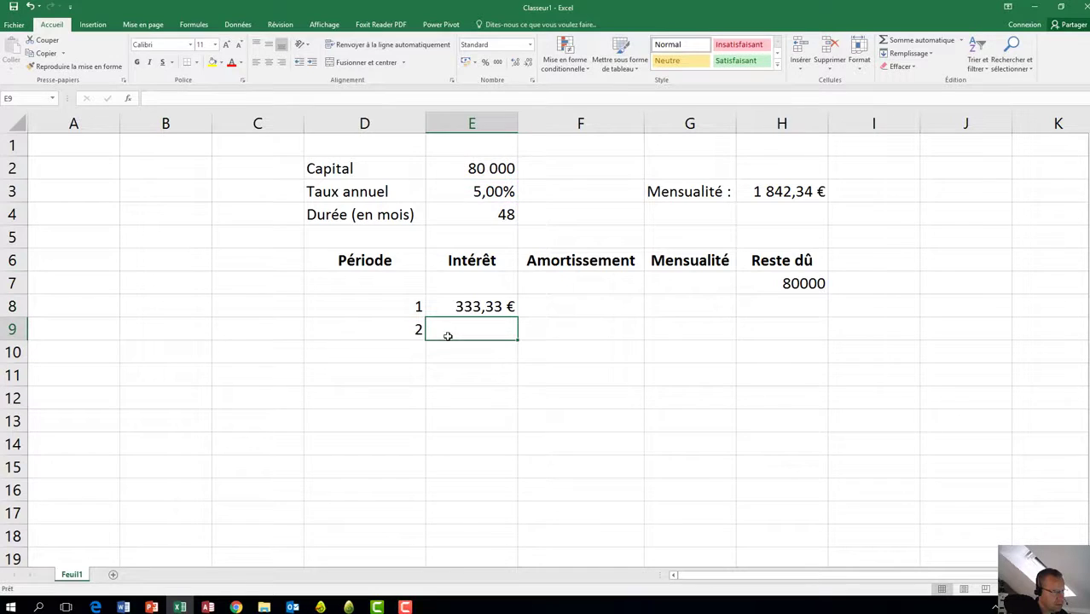
Enter the formula =PRINCPER(Taux;D8;Duree;Capital) in F8 for the first period's amortization
left_click(582, 306)
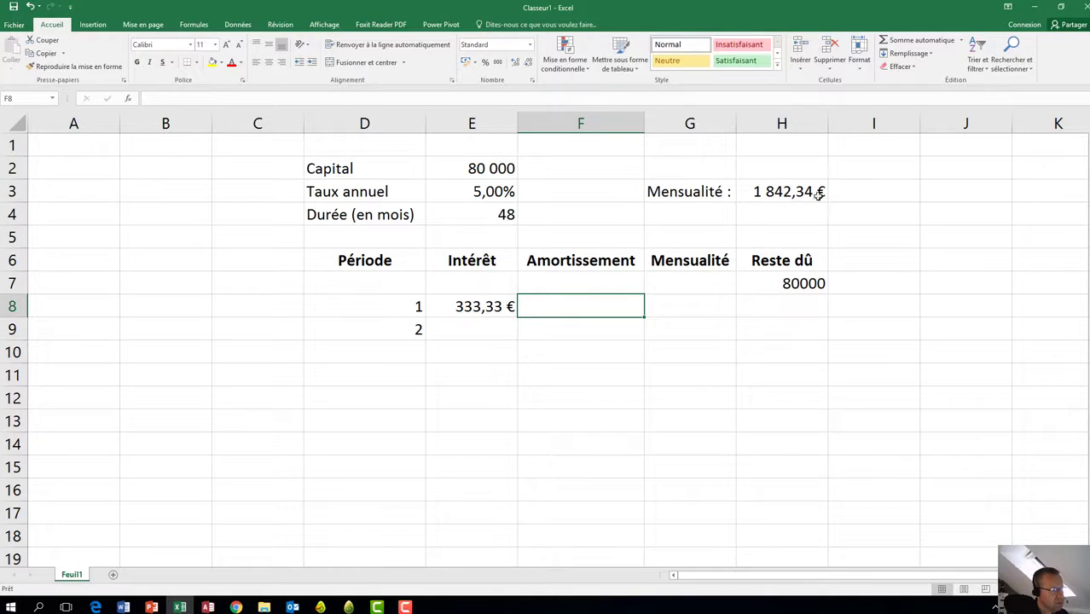
double_click(575, 307)
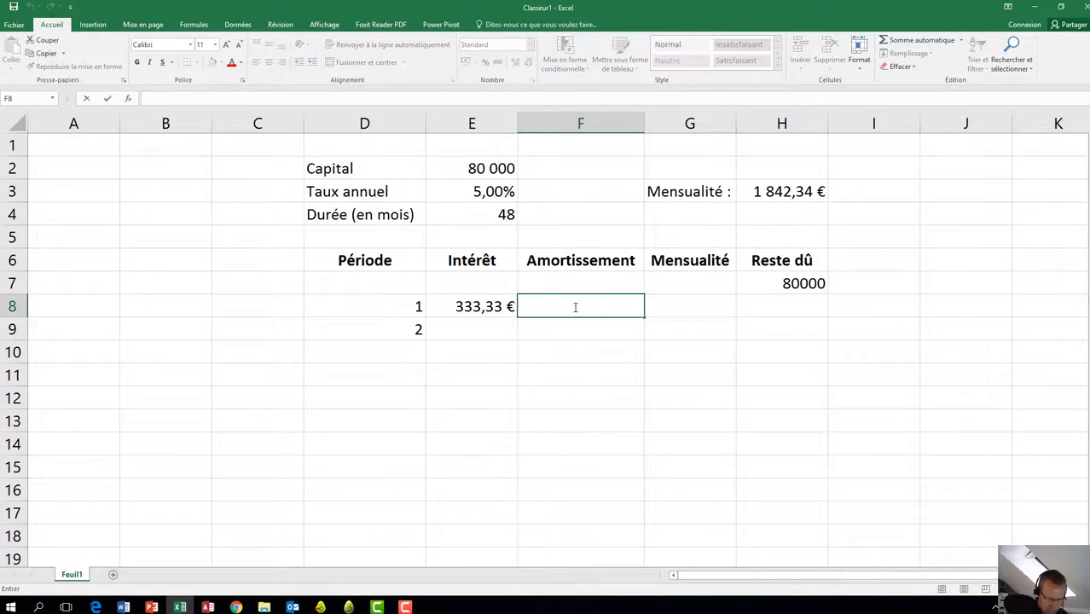
type("=prin")
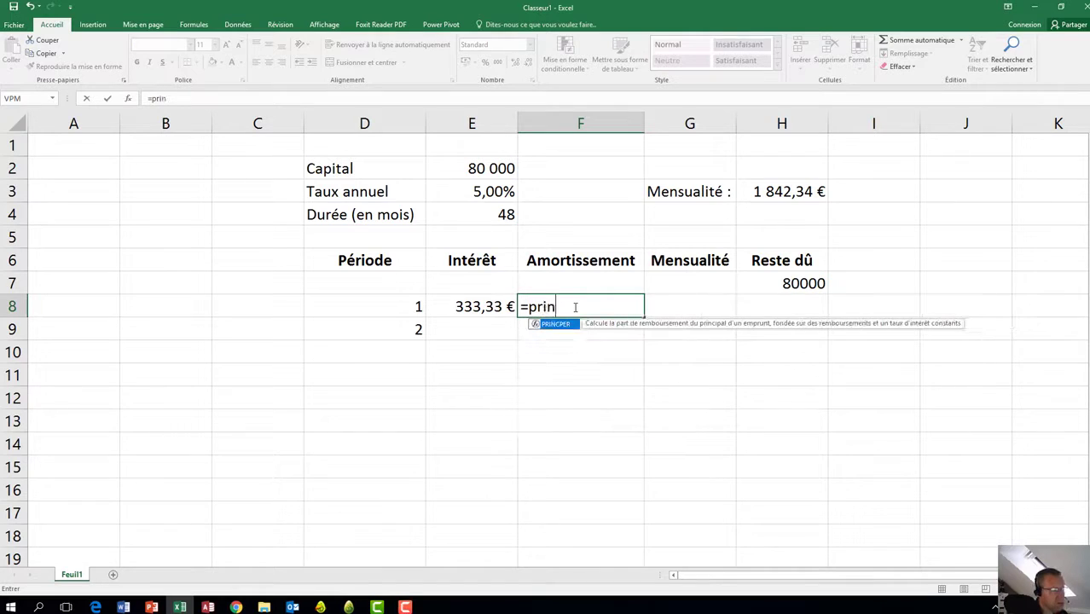
key("Tab")
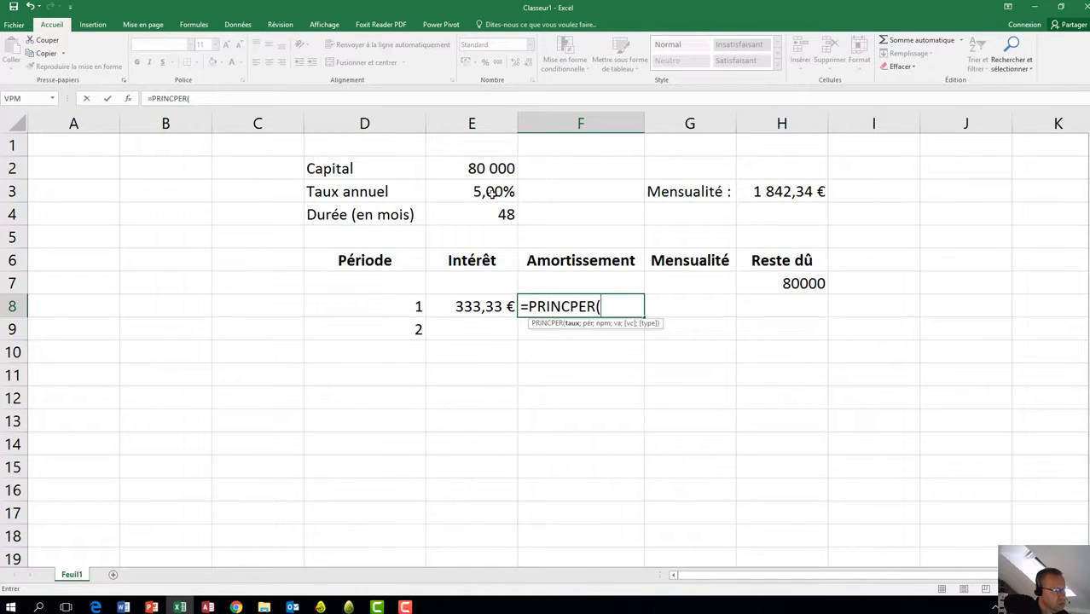
left_click(493, 193)
type(";")
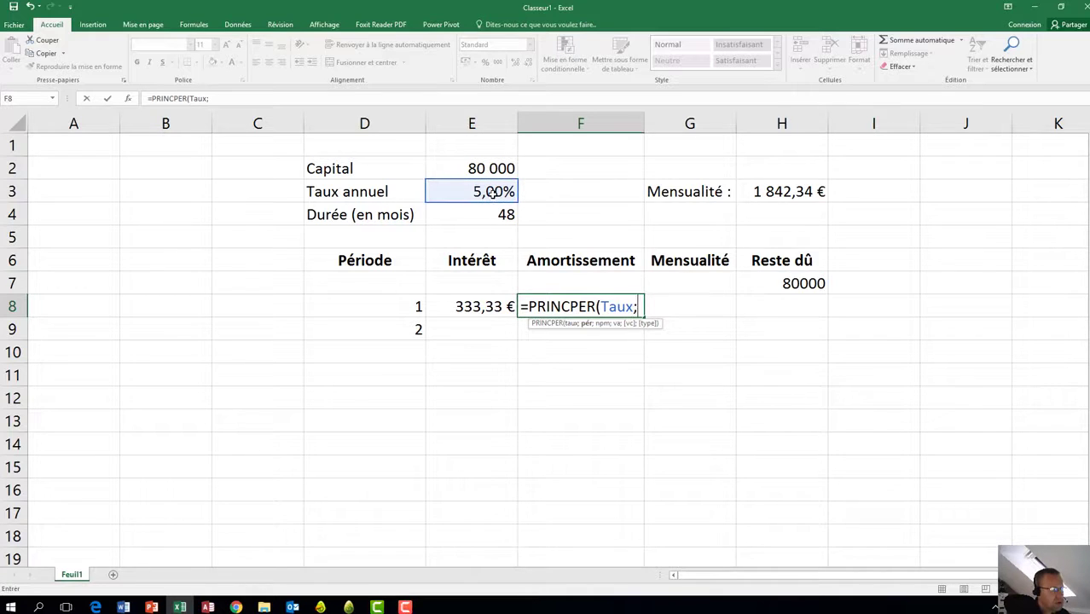
left_click(405, 306)
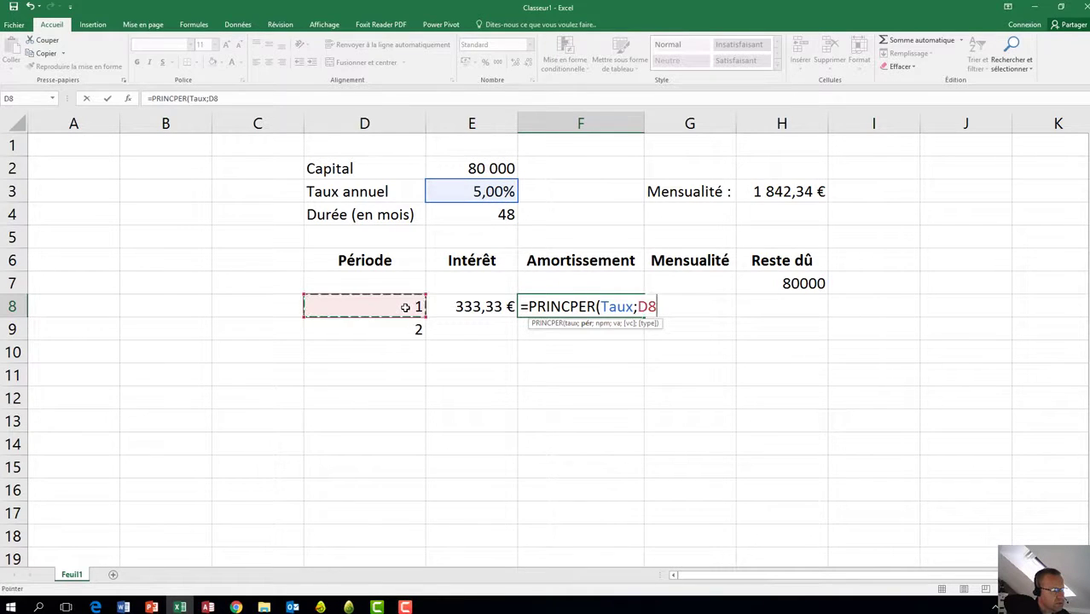
type(";")
left_click(482, 214)
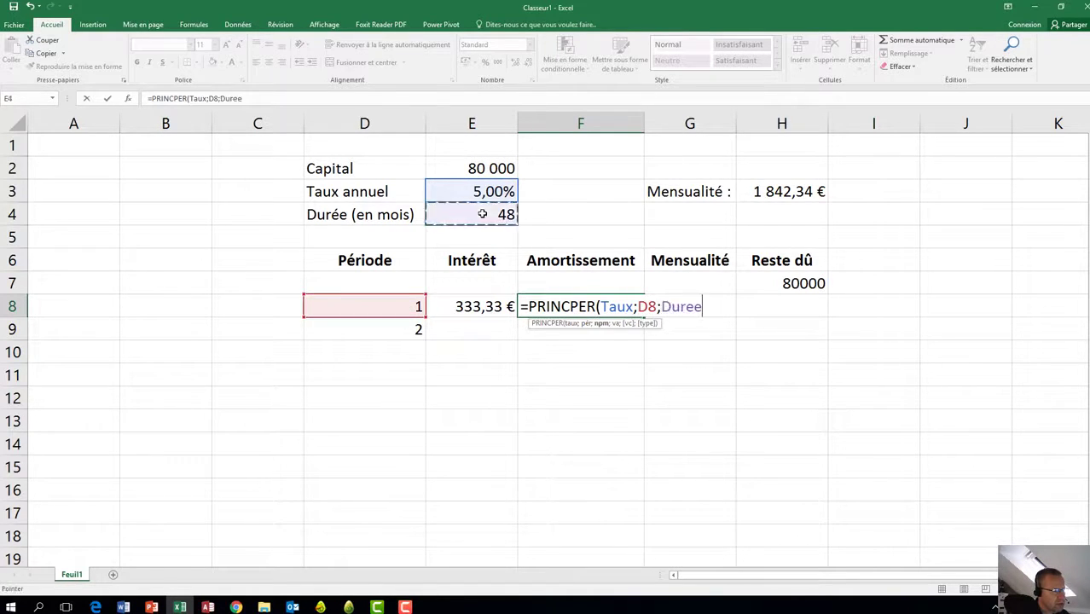
type(";")
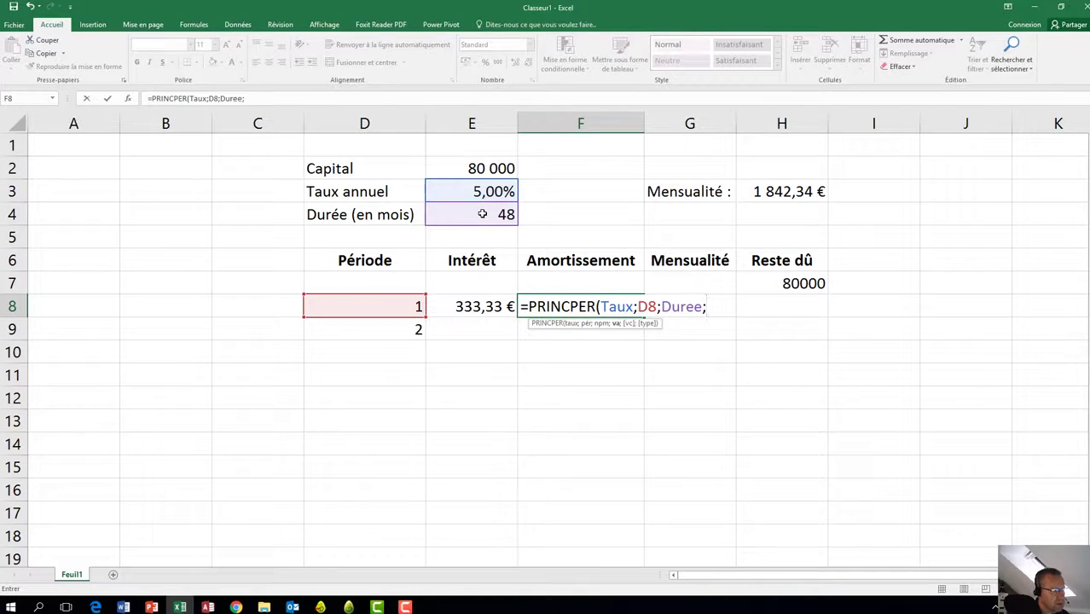
left_click(484, 168)
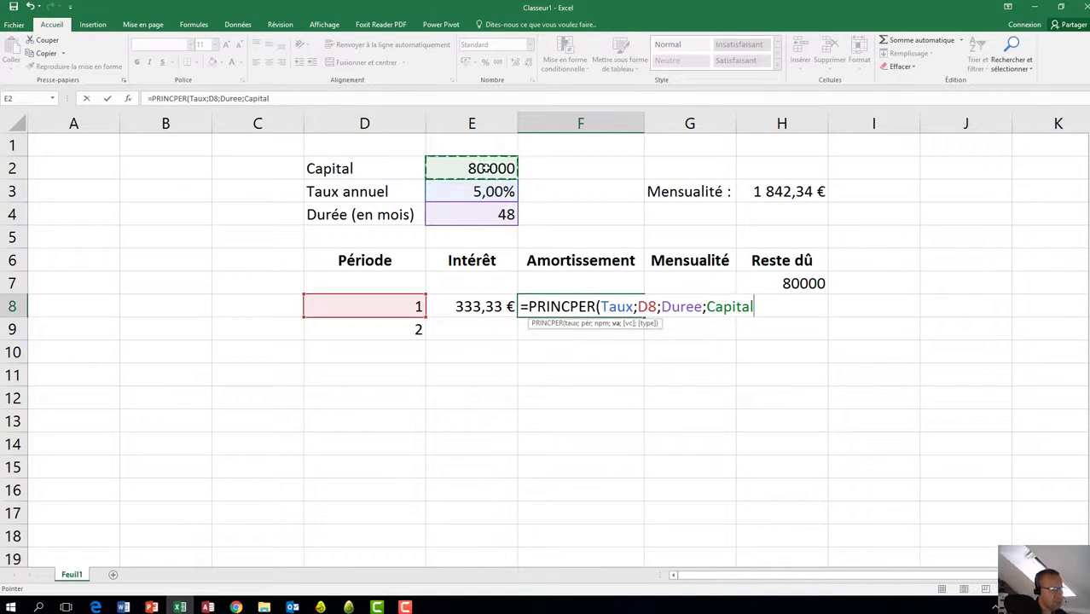
type(")")
key("Return")
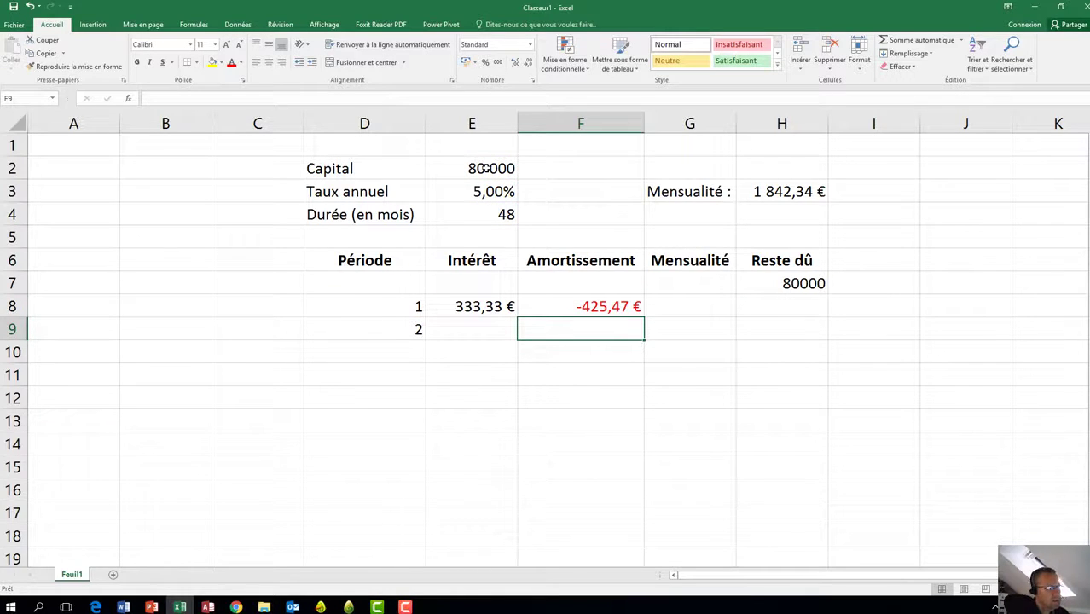
Try to change the sign of the amortization in F8 by putting a plus before PRINCPER
key("Up")
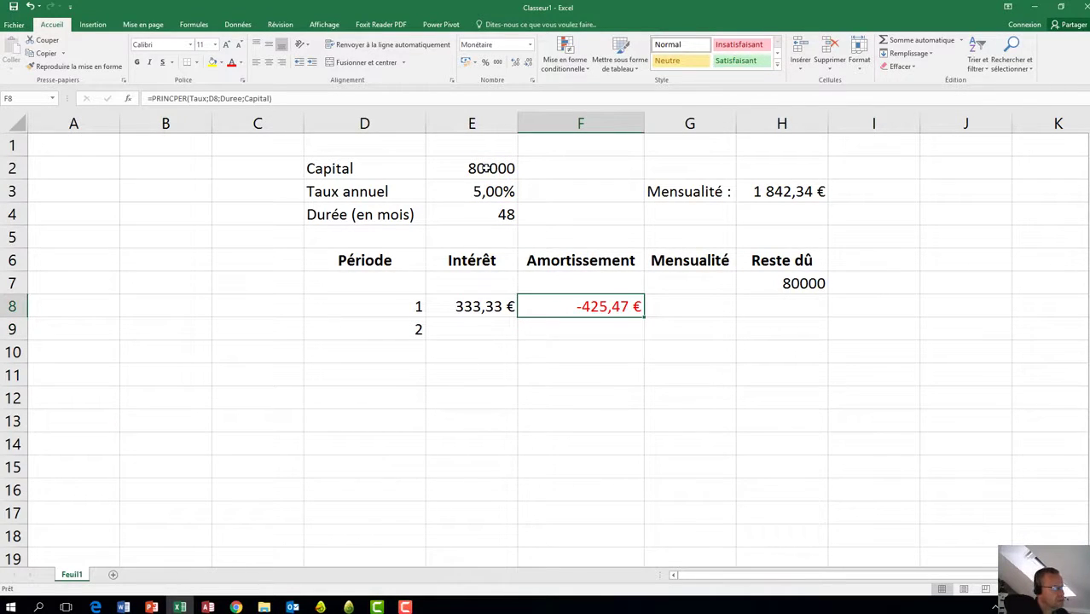
left_click(150, 98)
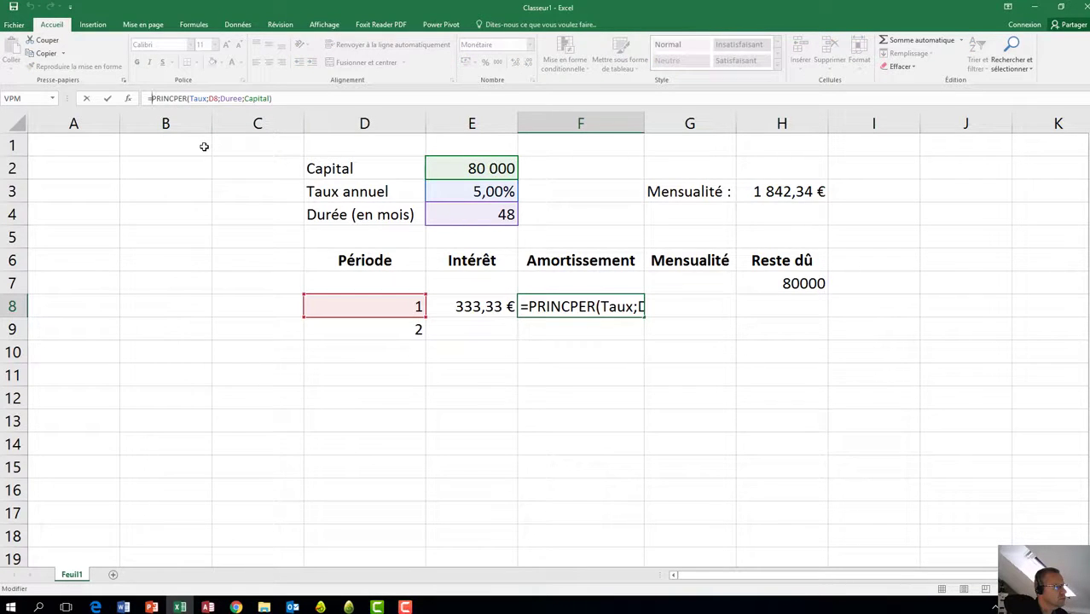
type("+")
key("Return")
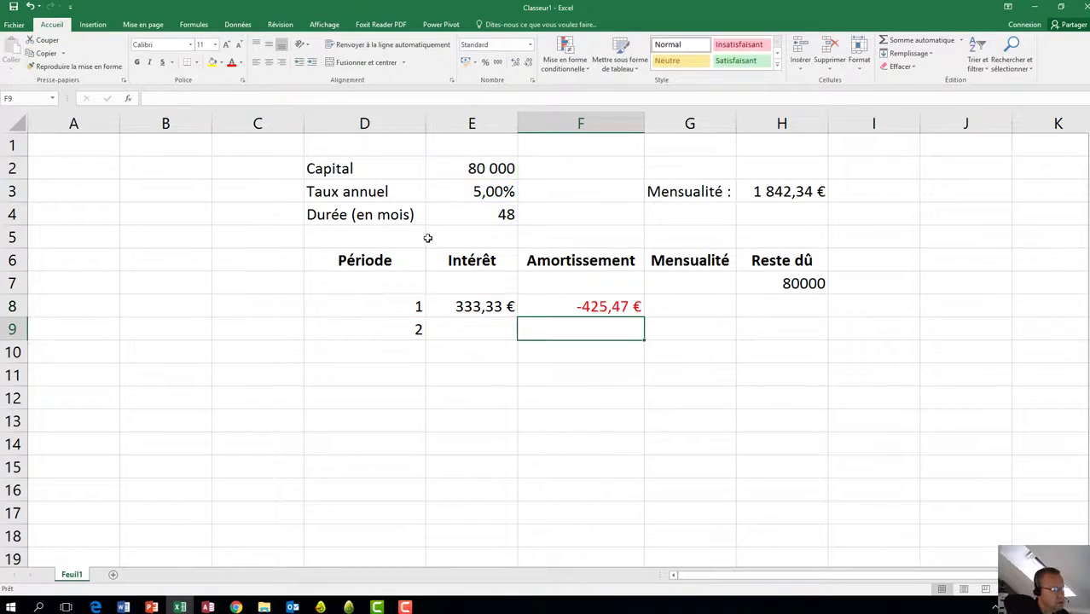
Correct the amortization formula in F8 to use the monthly rate Taux/12 as its rate argument
left_click(595, 309)
double_click(594, 309)
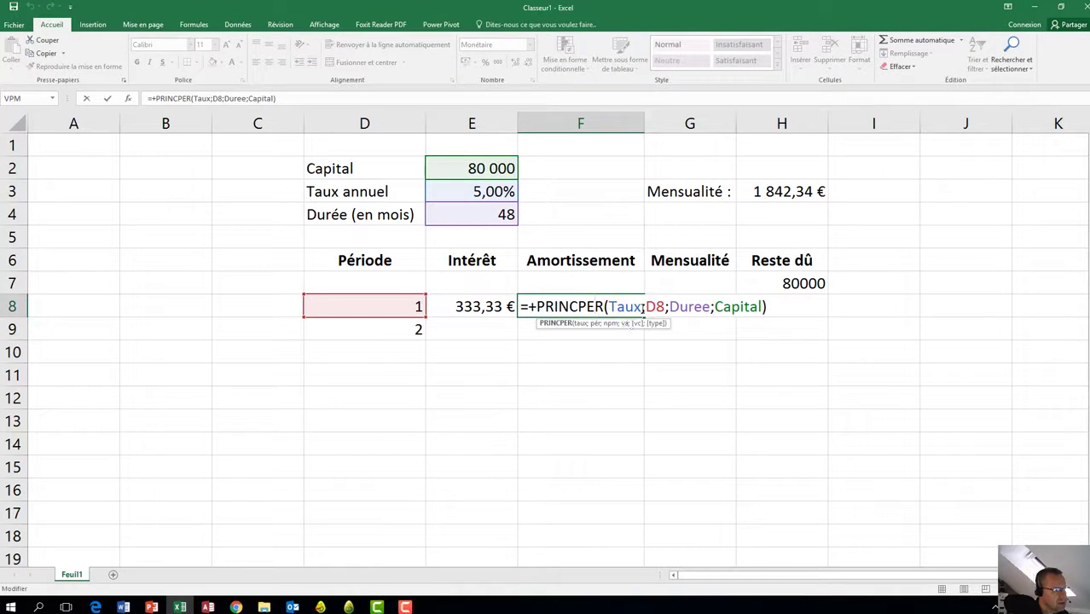
type("/12")
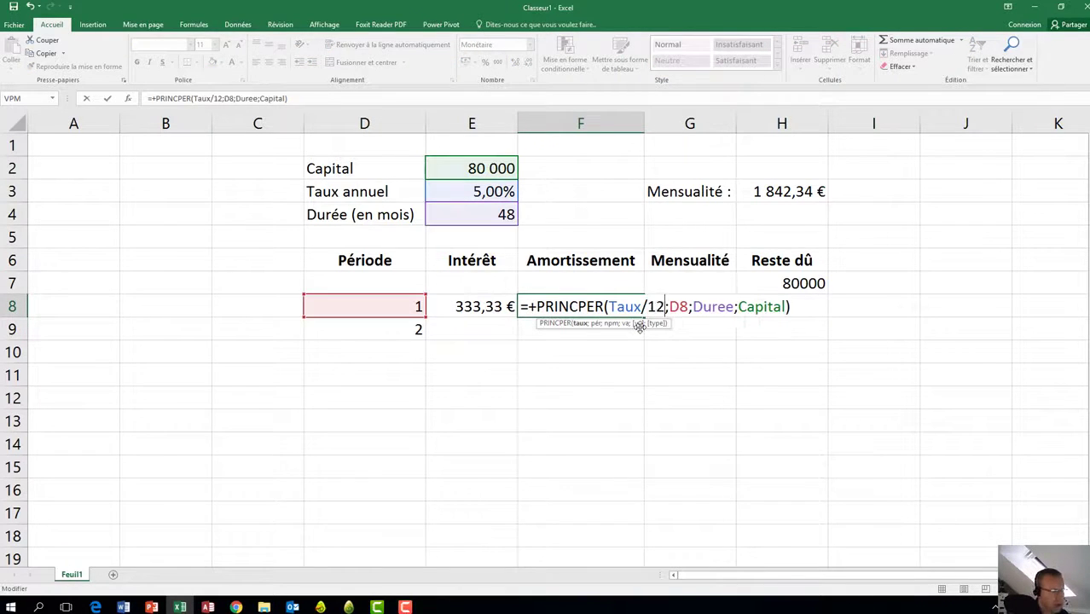
key("Return")
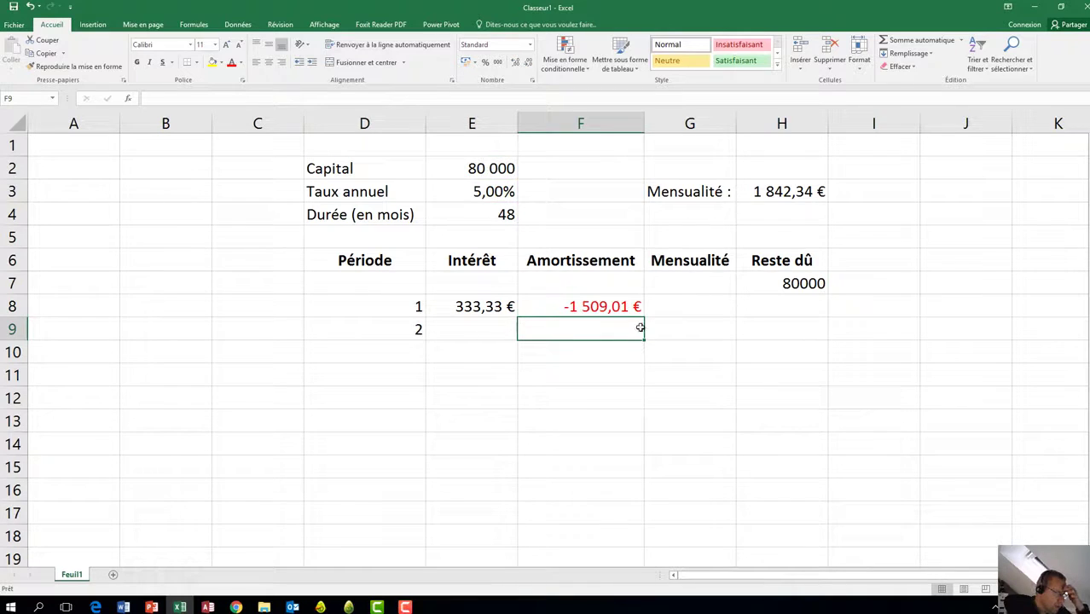
Enter the formula =E8+F8 in G8 to add interest and amortization into the first period's monthly payment
left_click(672, 309)
type("=")
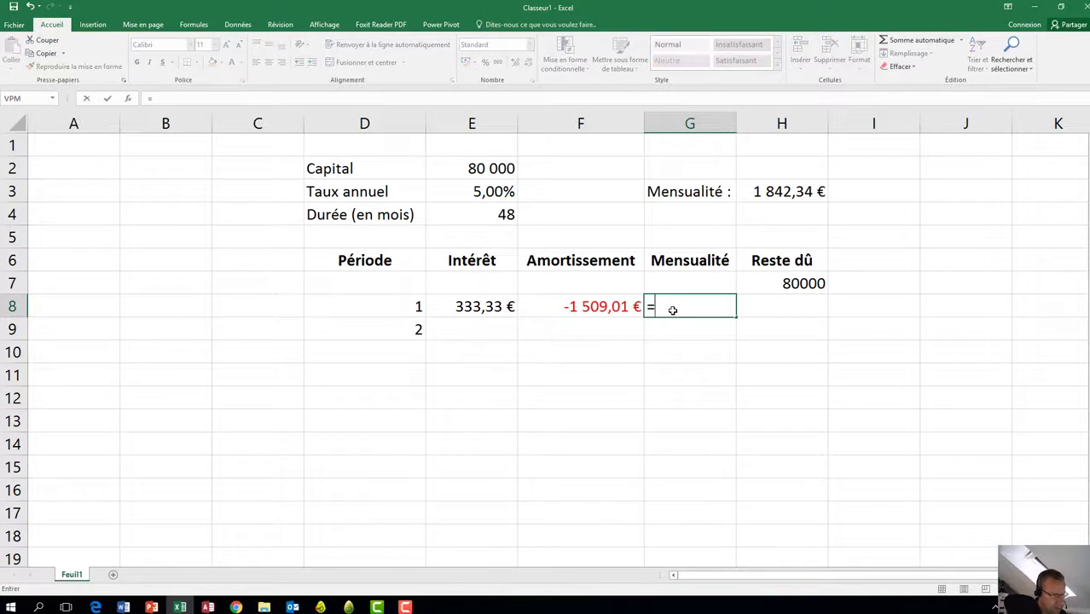
key("Left")
key("Left")
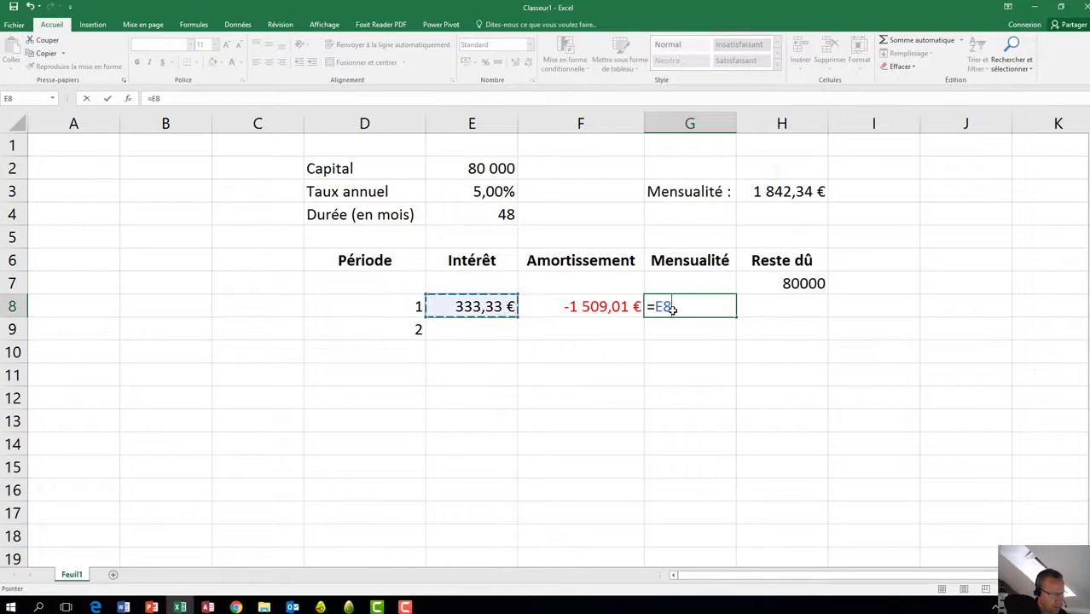
type("+")
key("Left")
key("Return")
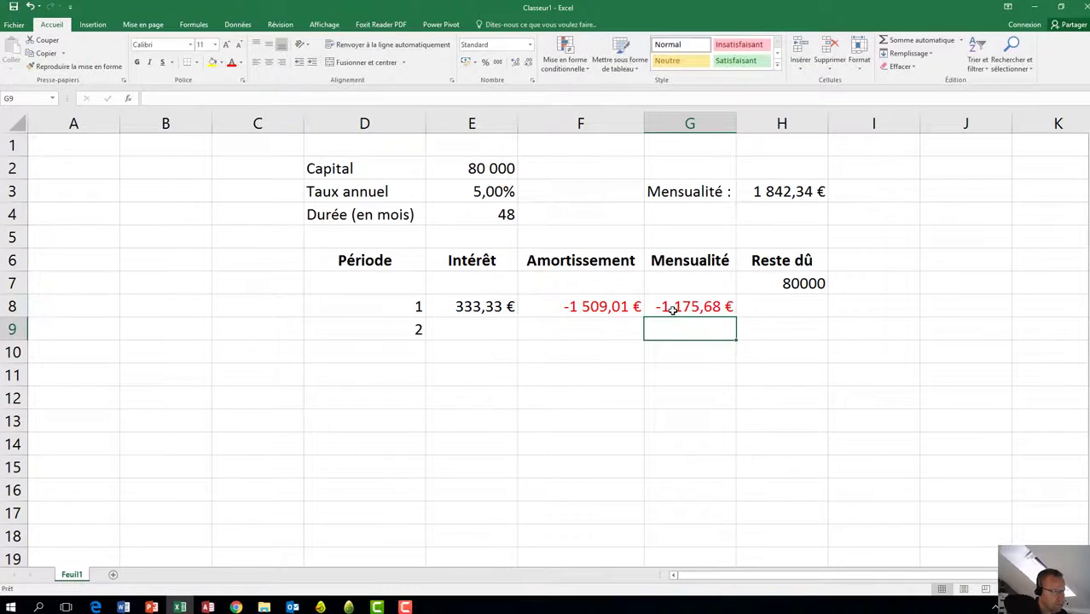
Negate the amortization formula in F8 so it reads =-PRINCPER(Taux/12;D8;Duree;Capital)
double_click(611, 302)
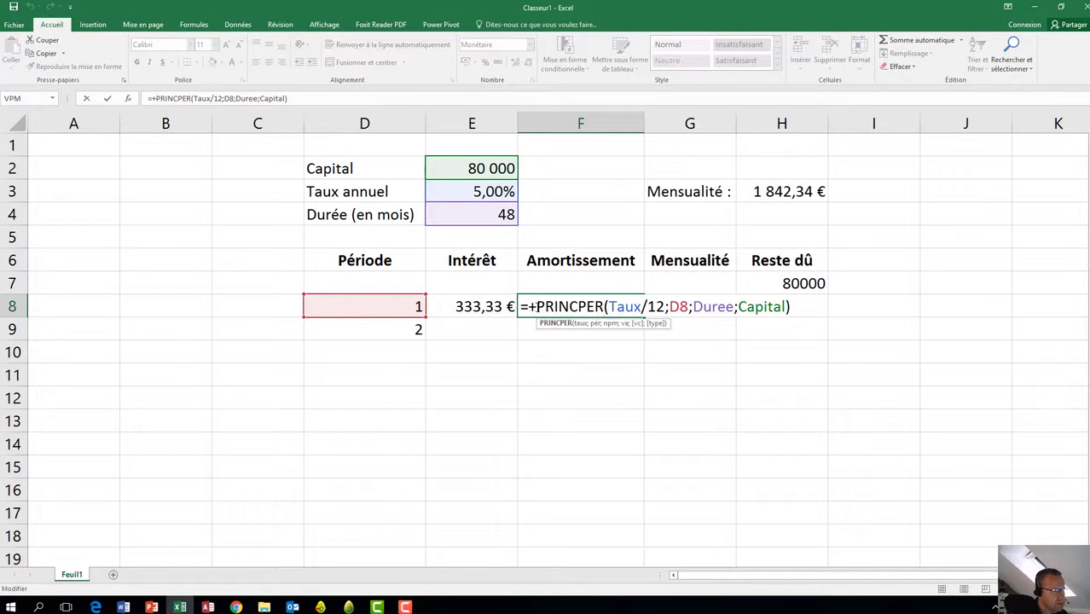
left_click(537, 307)
key("BackSpace")
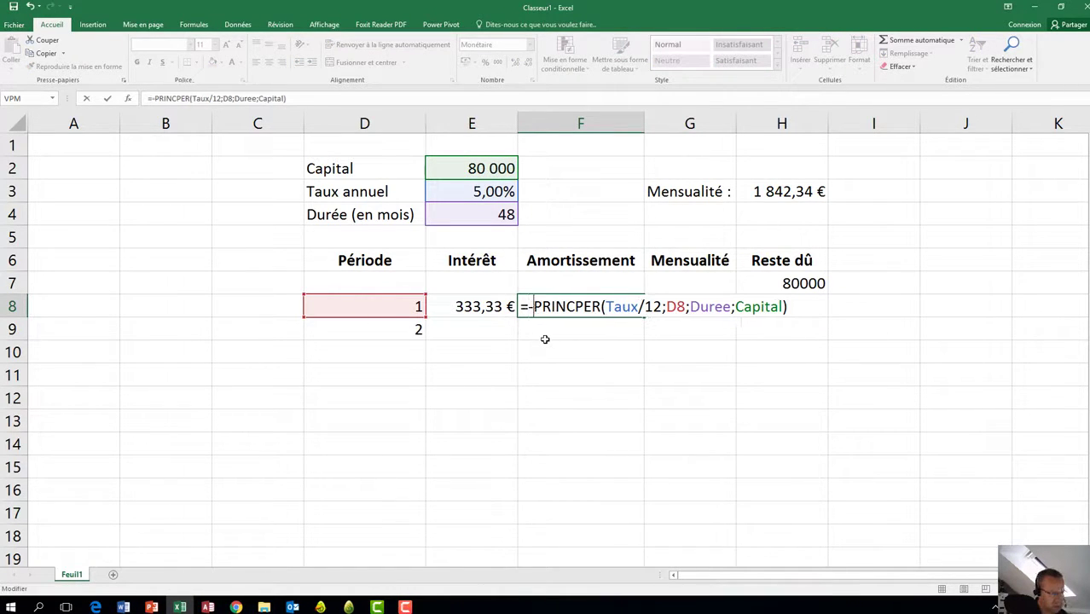
key("Return")
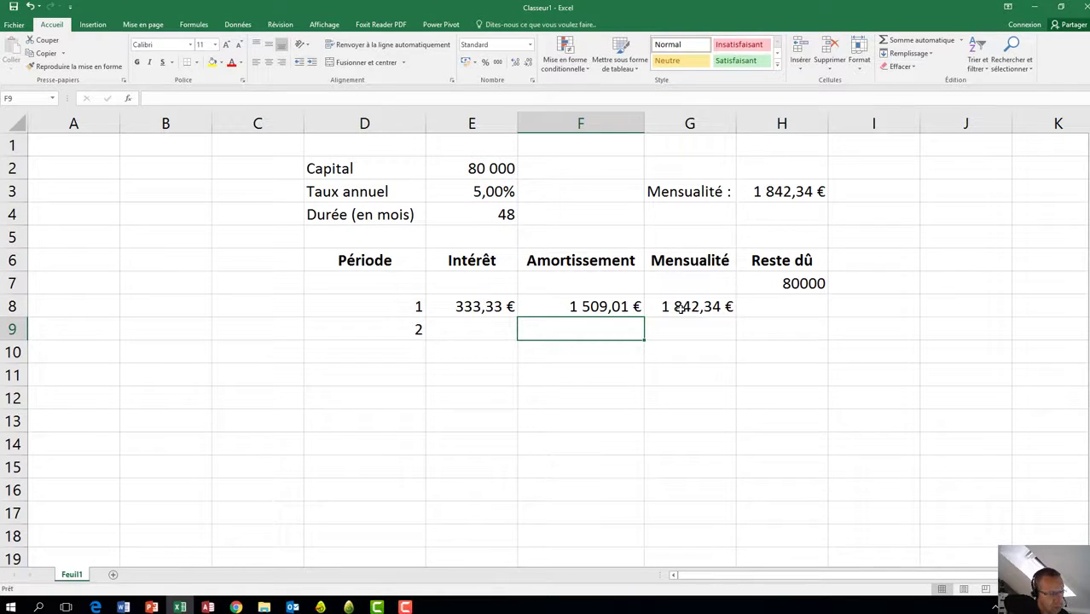
Try calculating the remaining balance in H8 with =H7-G8, subtracting the full monthly payment
left_click(774, 308)
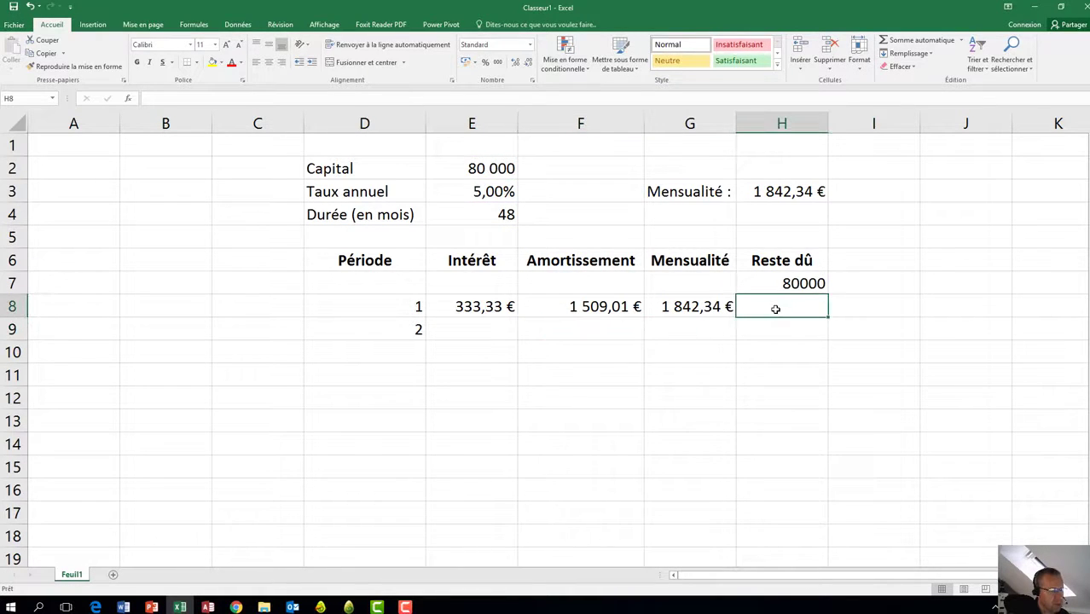
type("=")
key("Up")
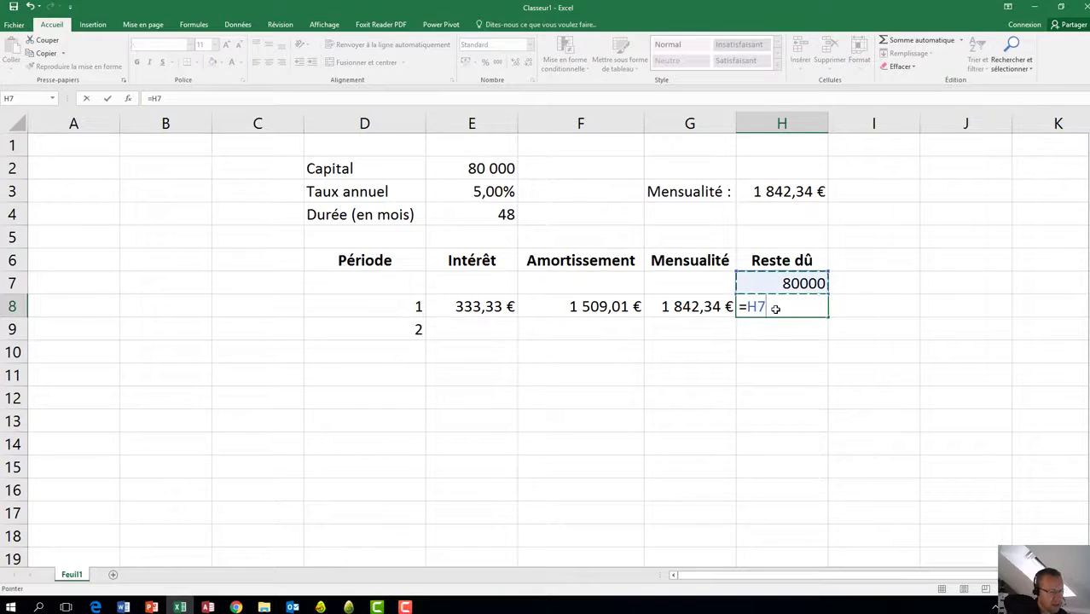
type("-")
left_click(701, 304)
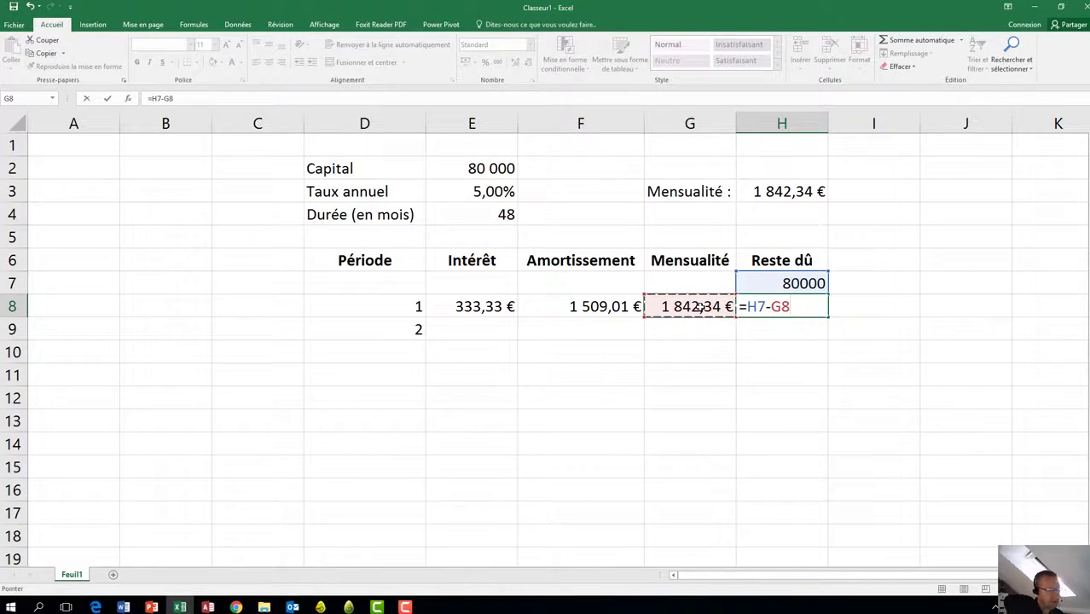
key("Return")
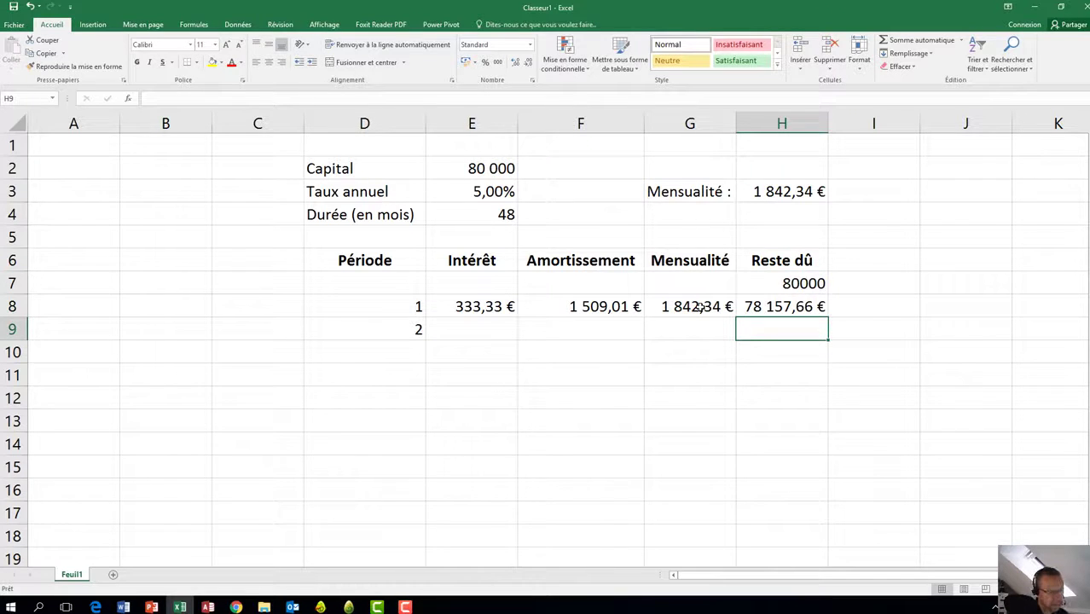
Replace the remaining balance formula in H8 with =H7-F8 so that only the amortization is subtracted
left_click(776, 309)
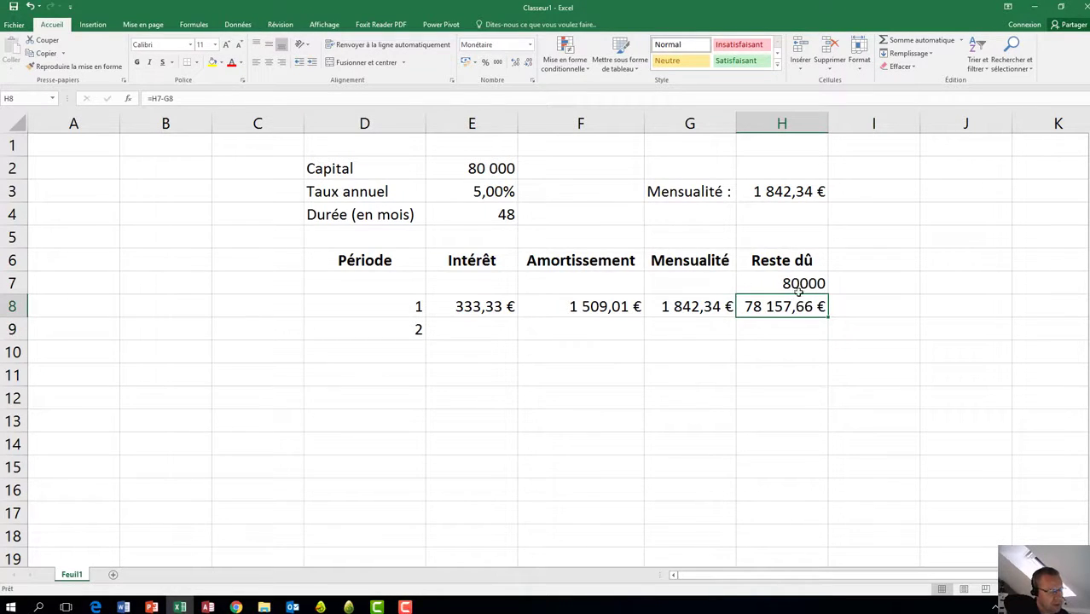
type("=H7-")
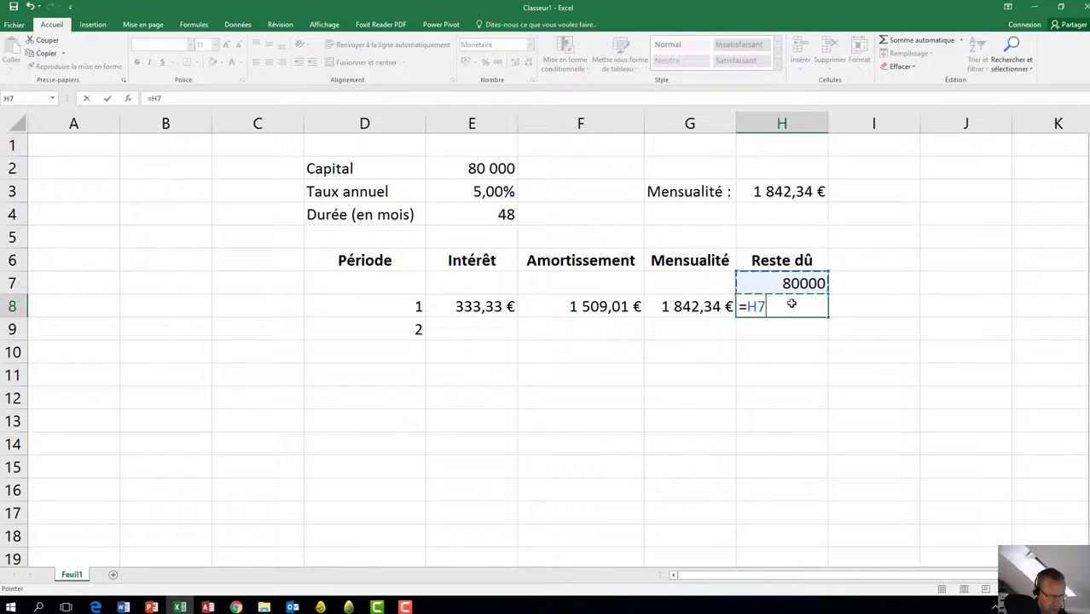
left_click(601, 309)
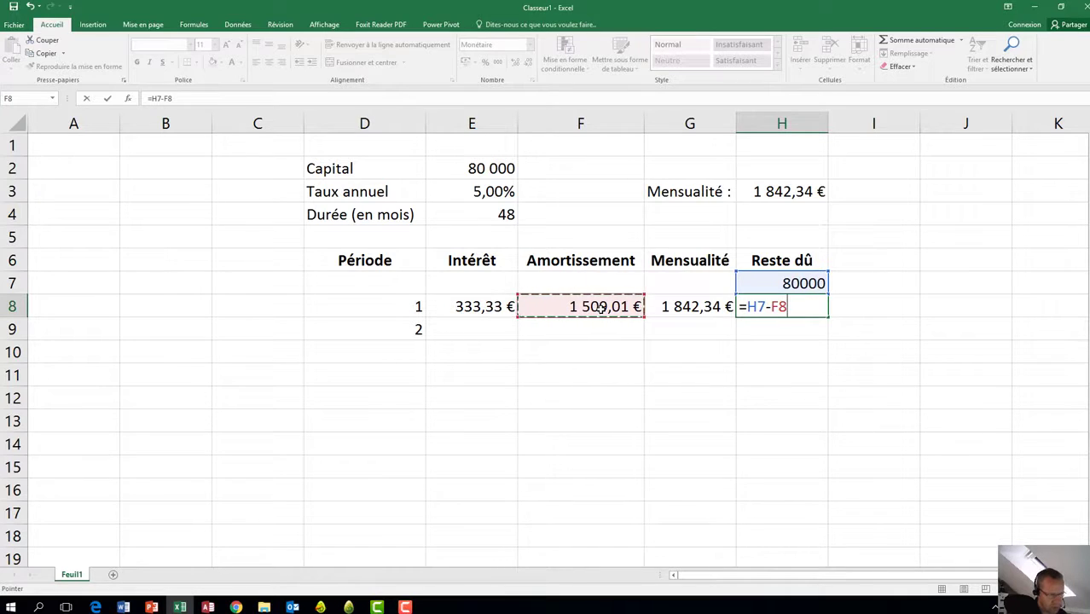
key("Return")
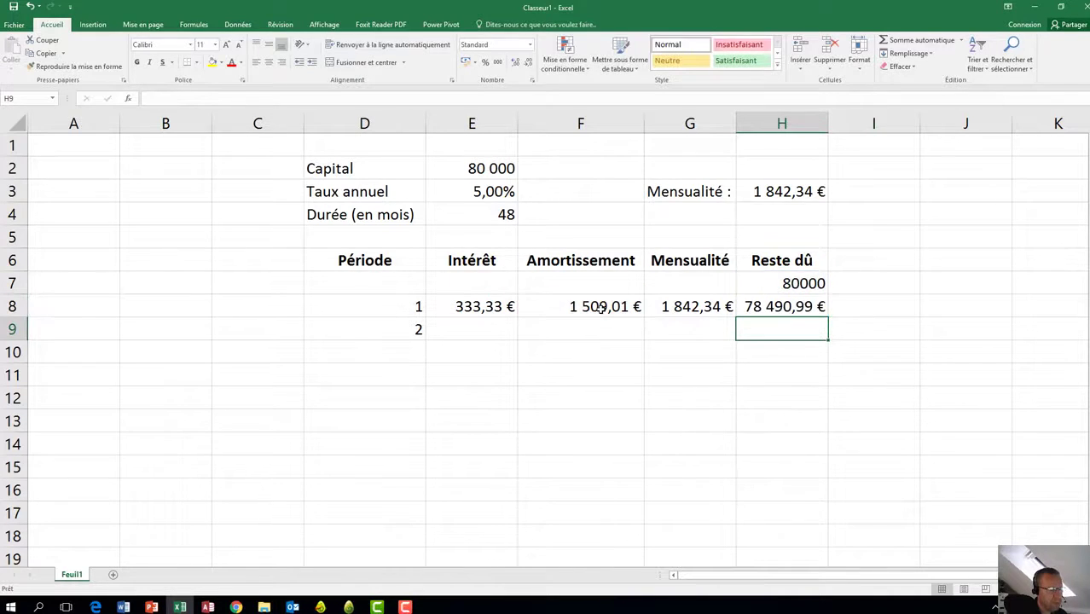
Extend the period numbering from D8:D9 down the Période column to period 48 in D55
left_click_drag(786, 283, 784, 308)
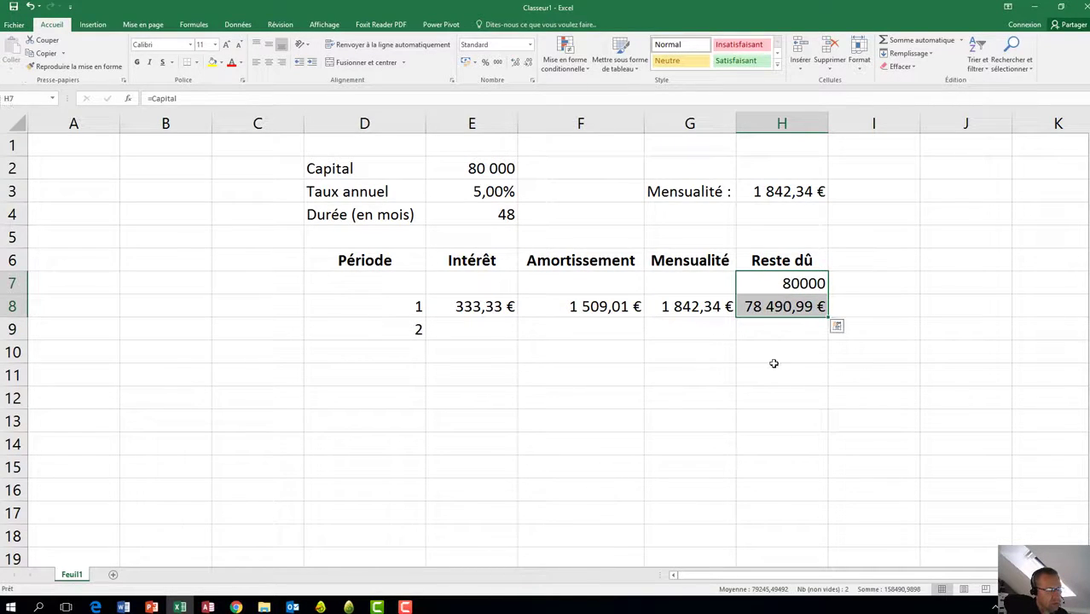
left_click(393, 306)
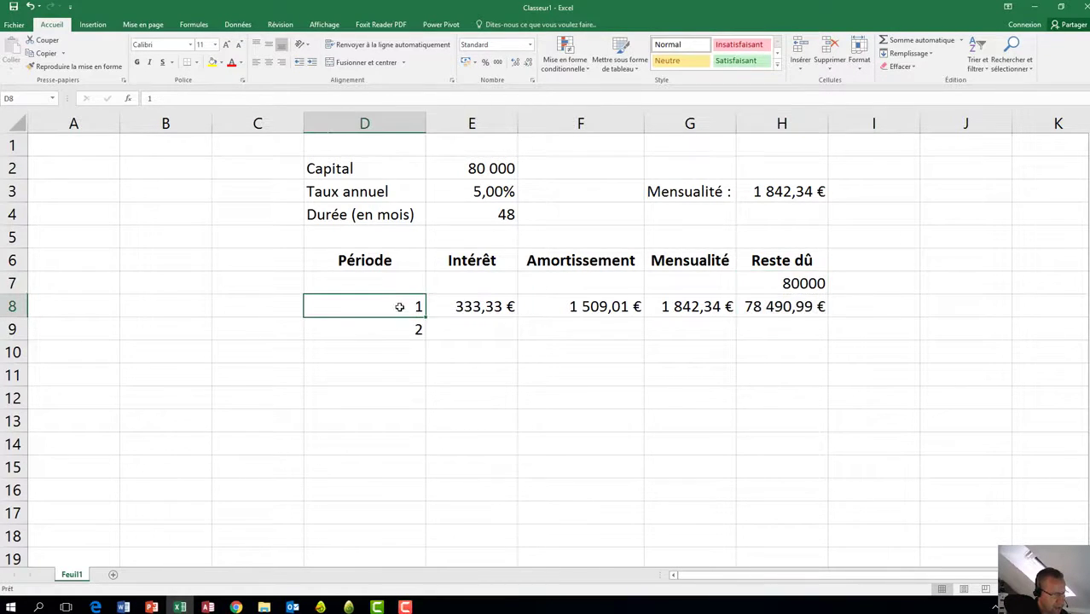
left_click_drag(400, 309, 418, 502)
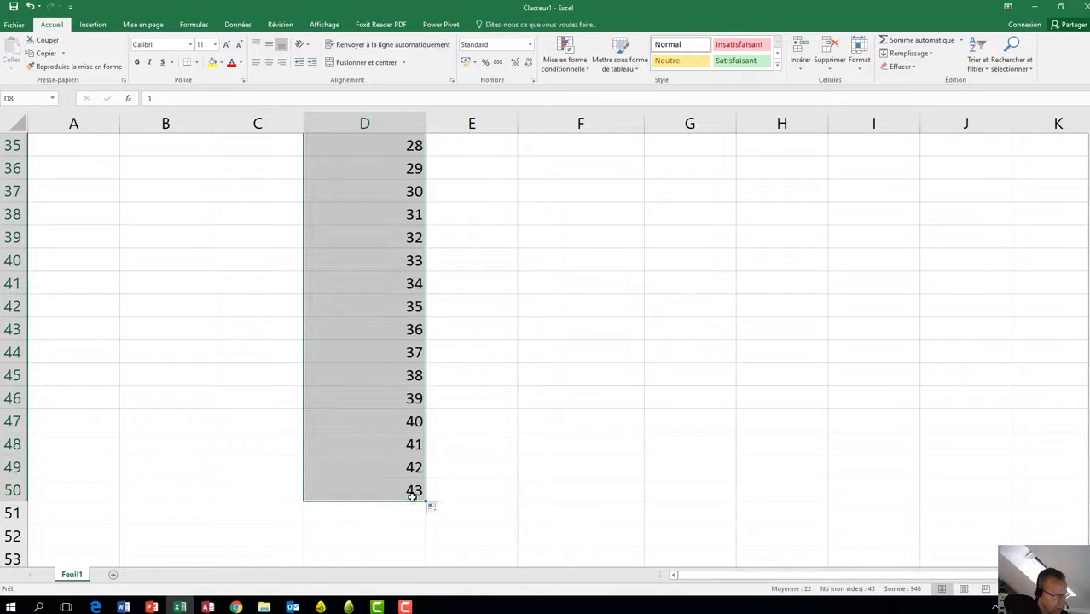
left_click(410, 490)
left_click_drag(409, 421, 415, 519)
scroll(472, 507, "up", 13)
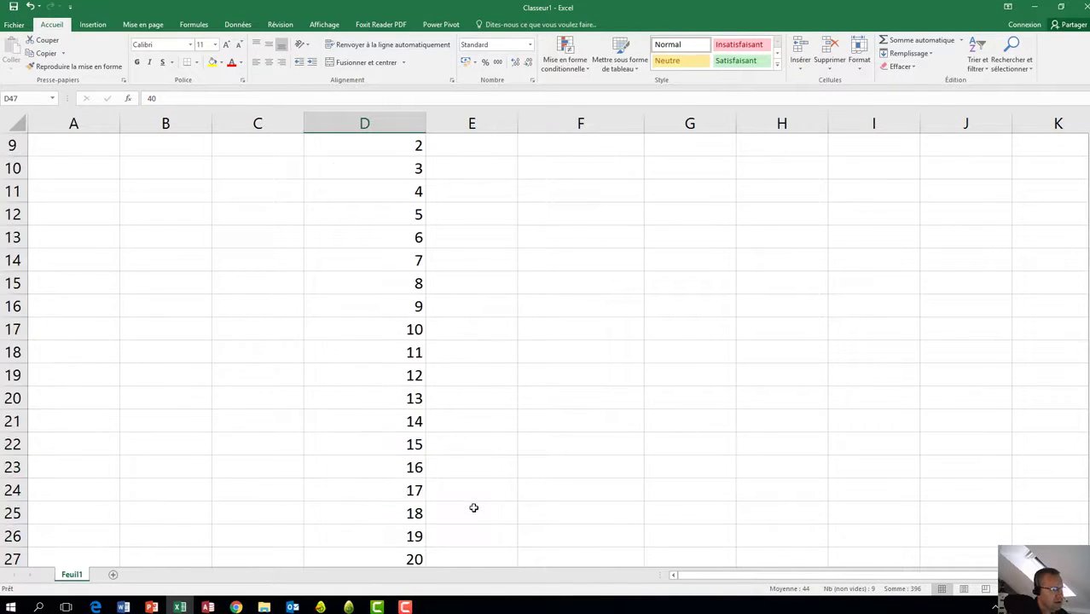
Fill the interest, amortization, monthly payment and remaining balance formulas from E8:H8 down to row 55
left_click(468, 301)
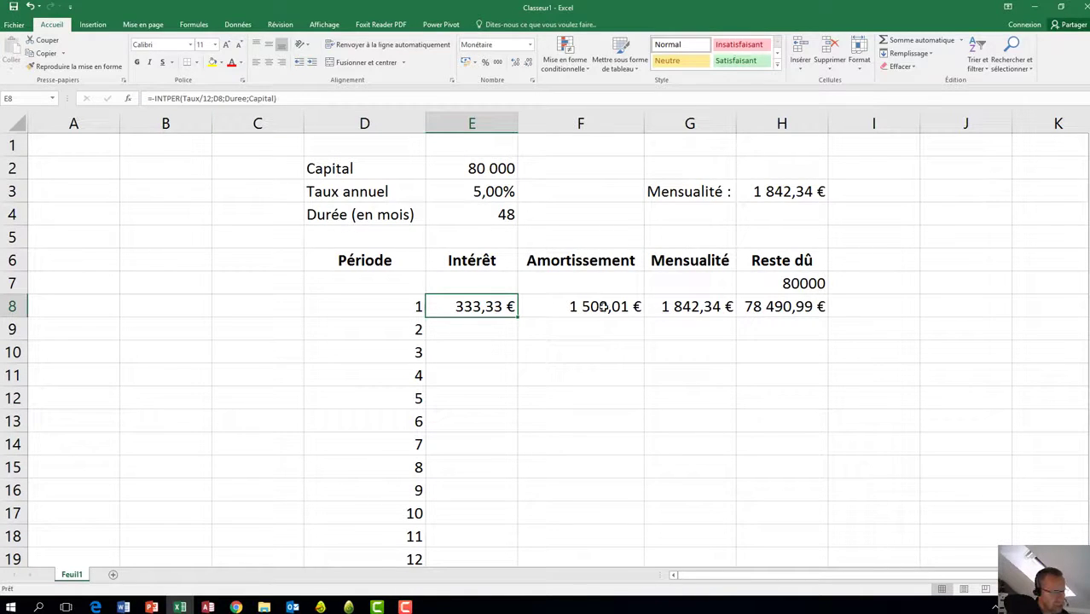
mouse_move(483, 307)
left_mouse_down()
mouse_move(823, 314)
mouse_move(817, 592)
mouse_move(806, 502)
mouse_move(804, 513)
left_mouse_up()
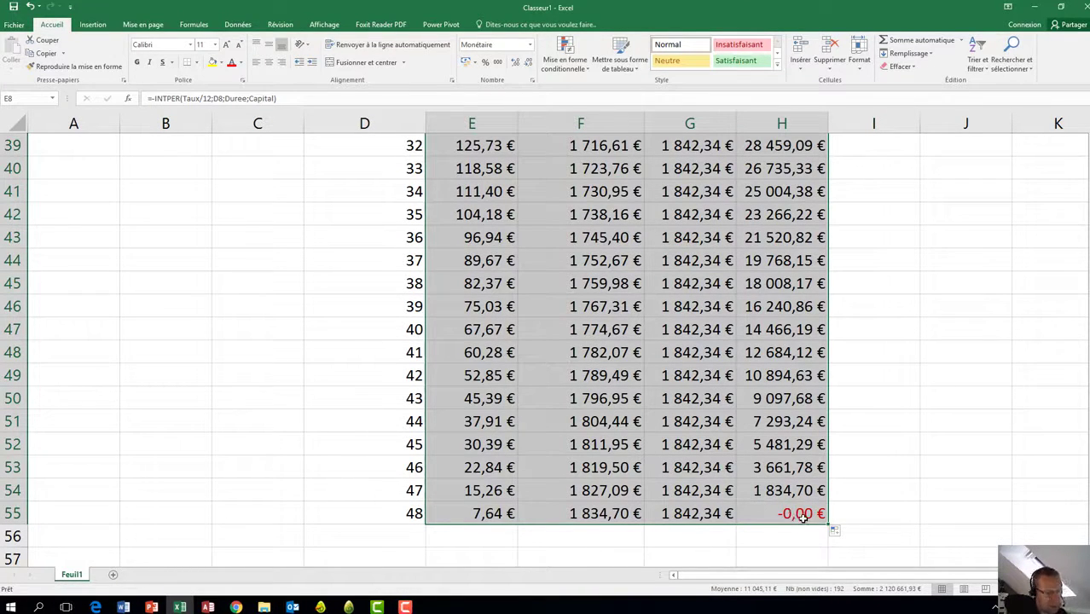
Increase the displayed decimals of the final remaining balance in H55 to ten places
left_click(802, 517)
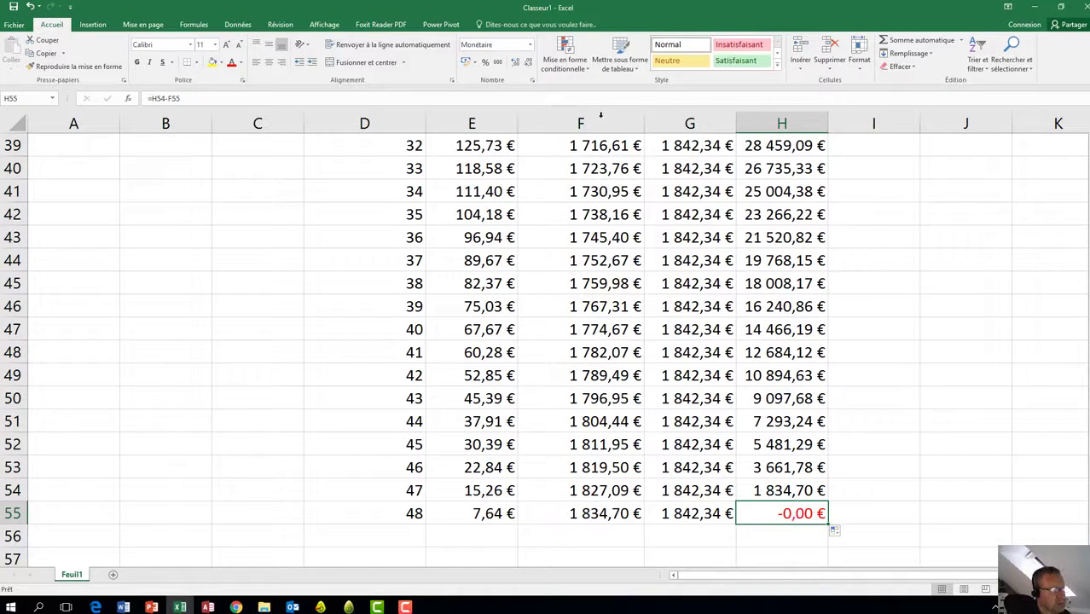
left_click(516, 63)
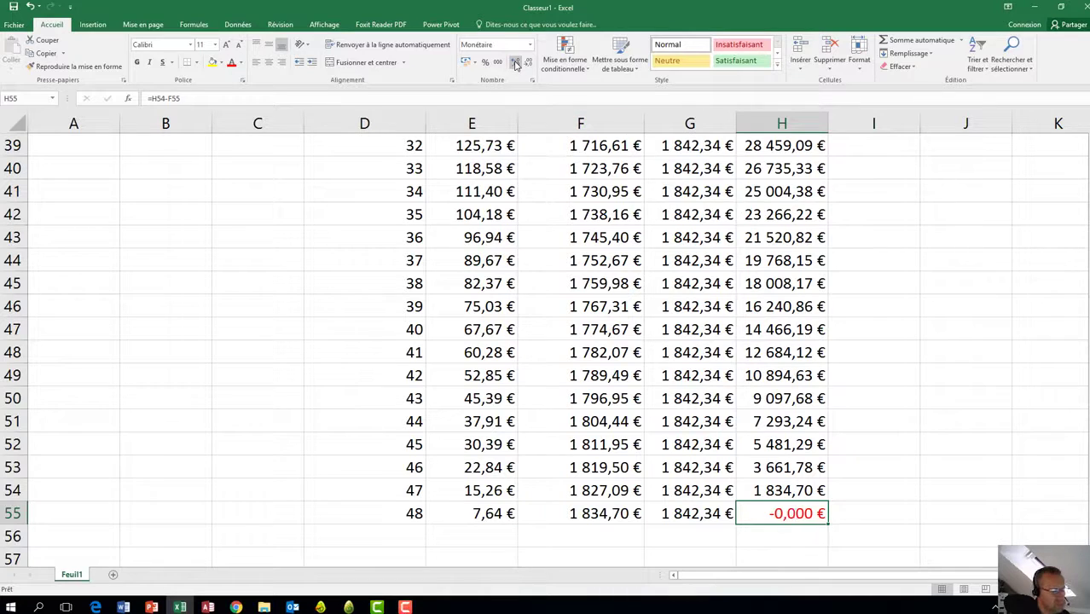
left_click(515, 63)
left_click(515, 63)
left_click(515, 63)
left_click(515, 64)
left_click(515, 63)
left_click(516, 65)
left_click(516, 65)
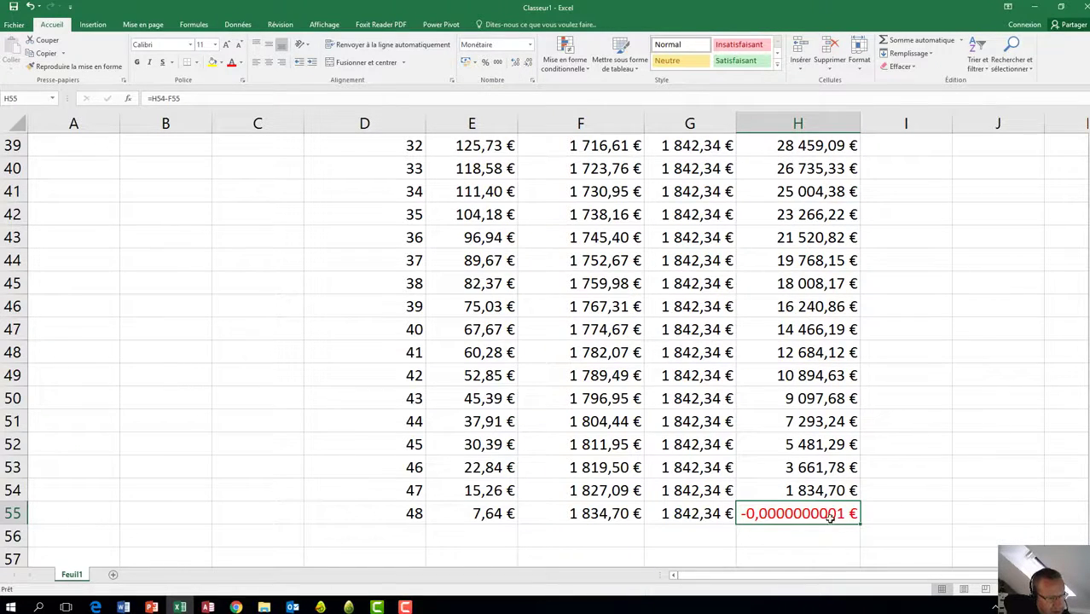
Undo the decimal increases in H55 back to two decimal places
key("ctrl+z")
key("ctrl+z")
key("ctrl+z")
key("ctrl+z")
key("ctrl+z")
key("ctrl+z")
key("ctrl+z")
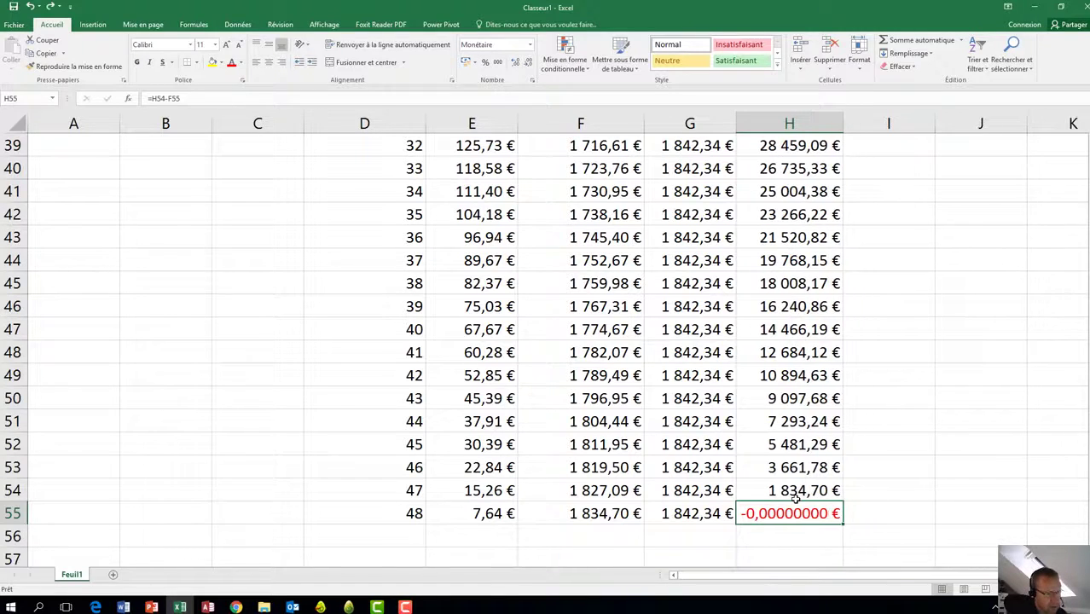
key("ctrl+z")
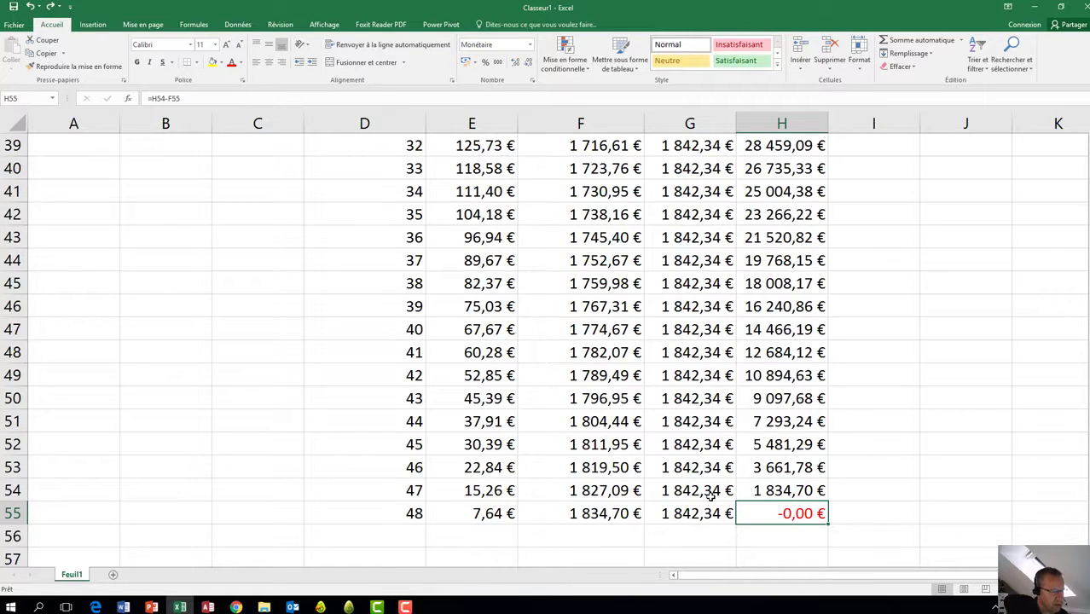
Review the starting balance formula in H7 and the first period's interest formula in E8
scroll(710, 495, "up", 13)
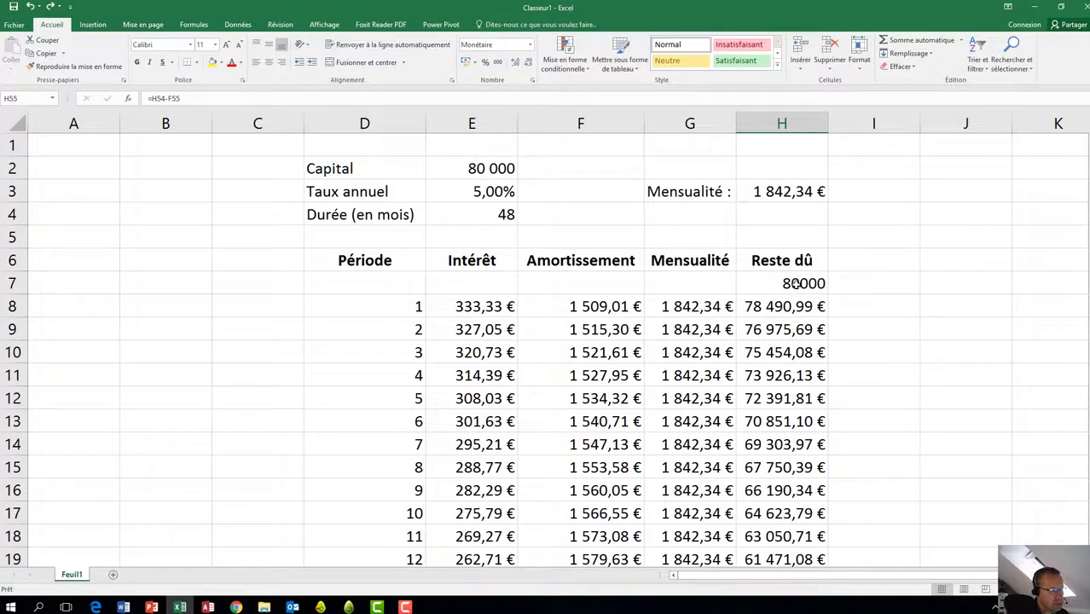
left_click(795, 283)
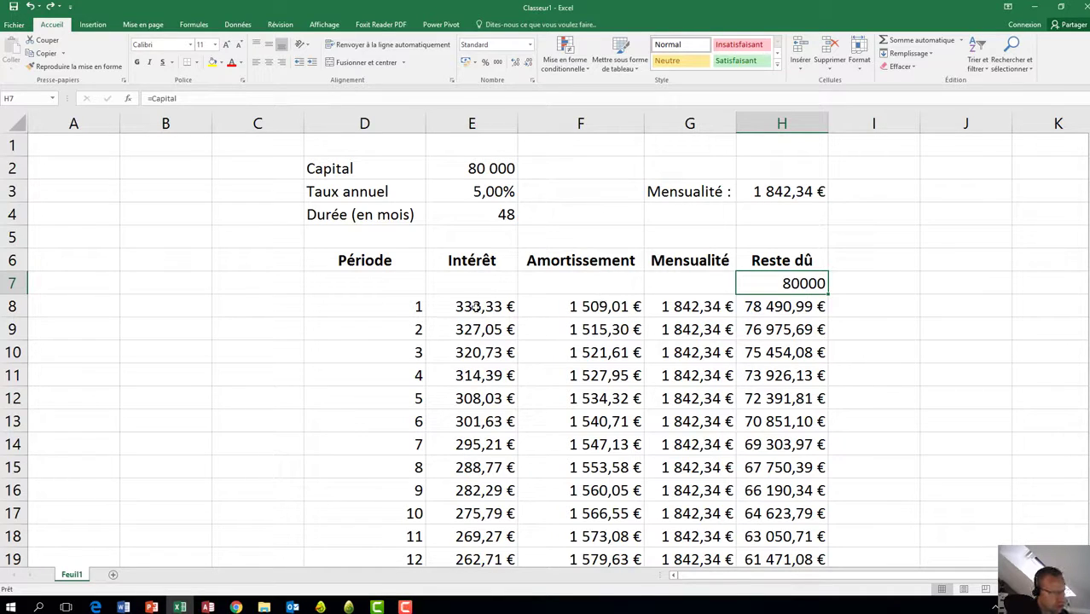
left_click(475, 306)
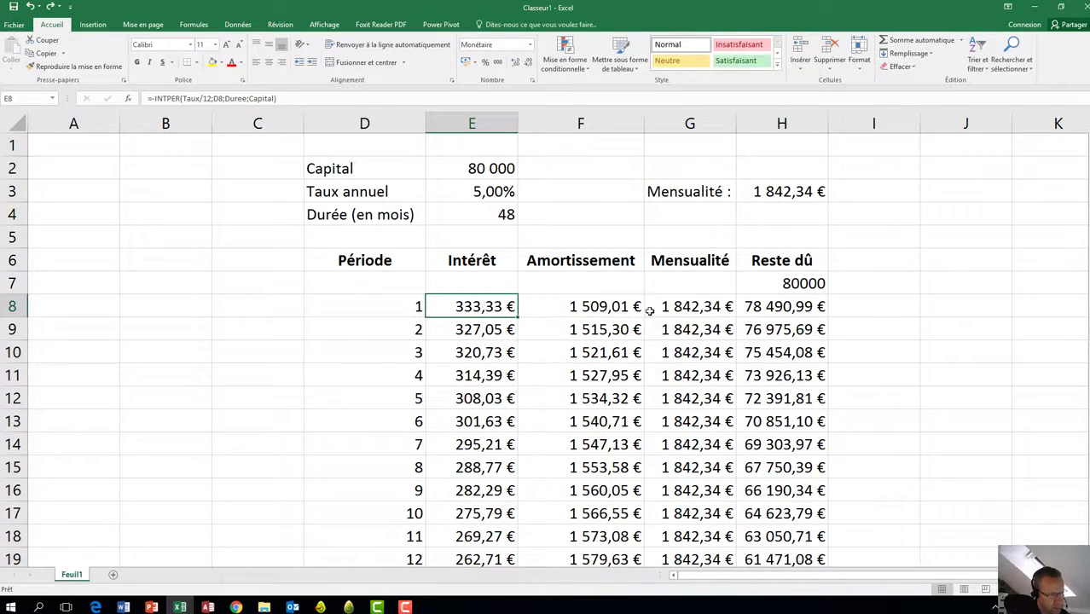